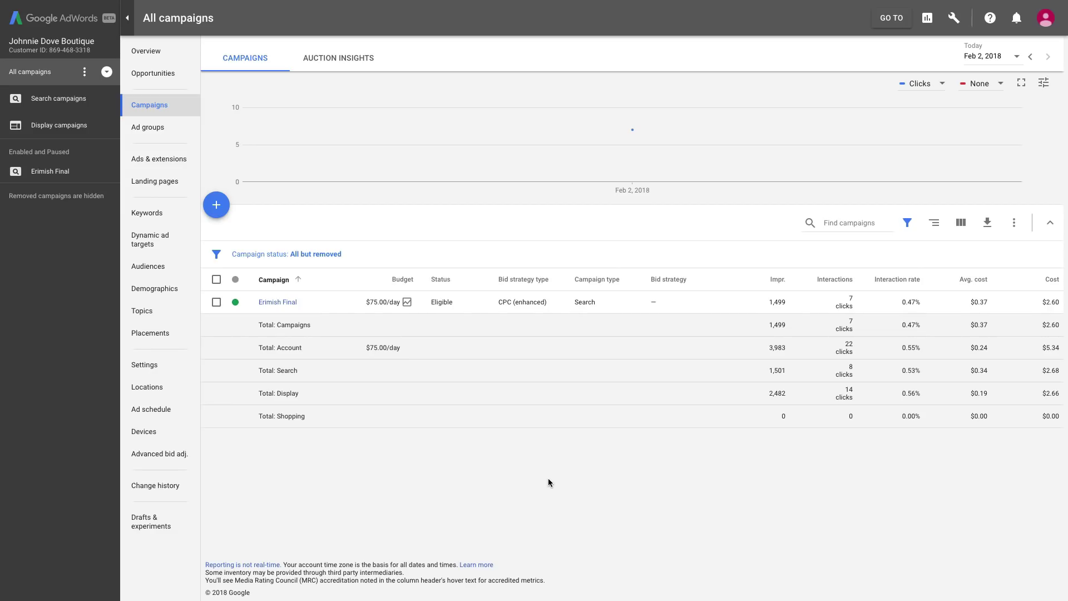
Step: Start a new campaign and choose Search Network as its campaign type
{"action": "mouse_move", "coordinate": [333, 2]}
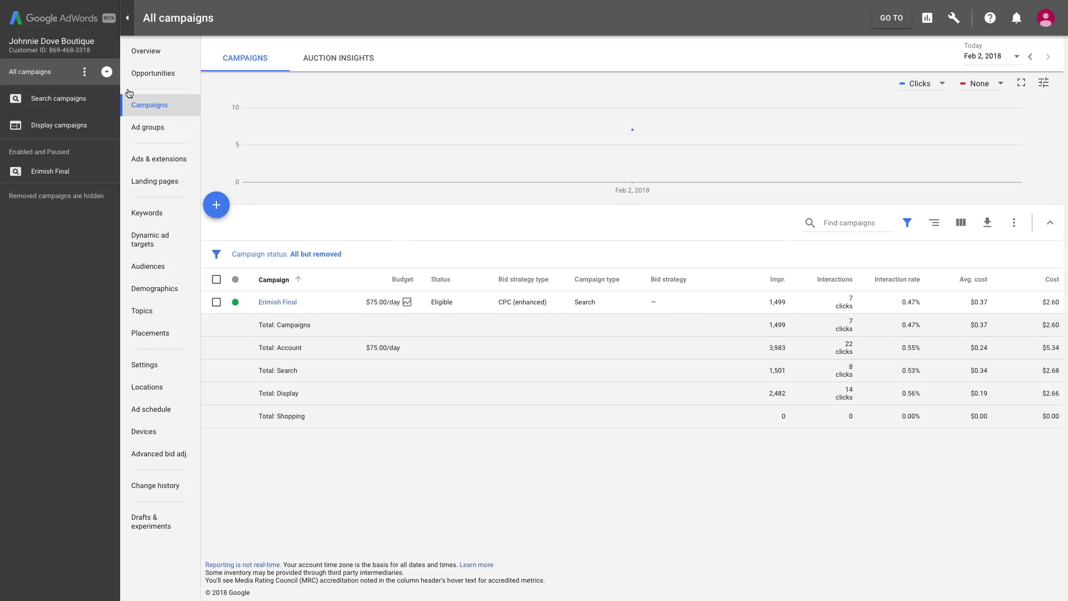
{"action": "left_click_drag", "start_coordinate": [7, 44], "coordinate": [96, 54]}
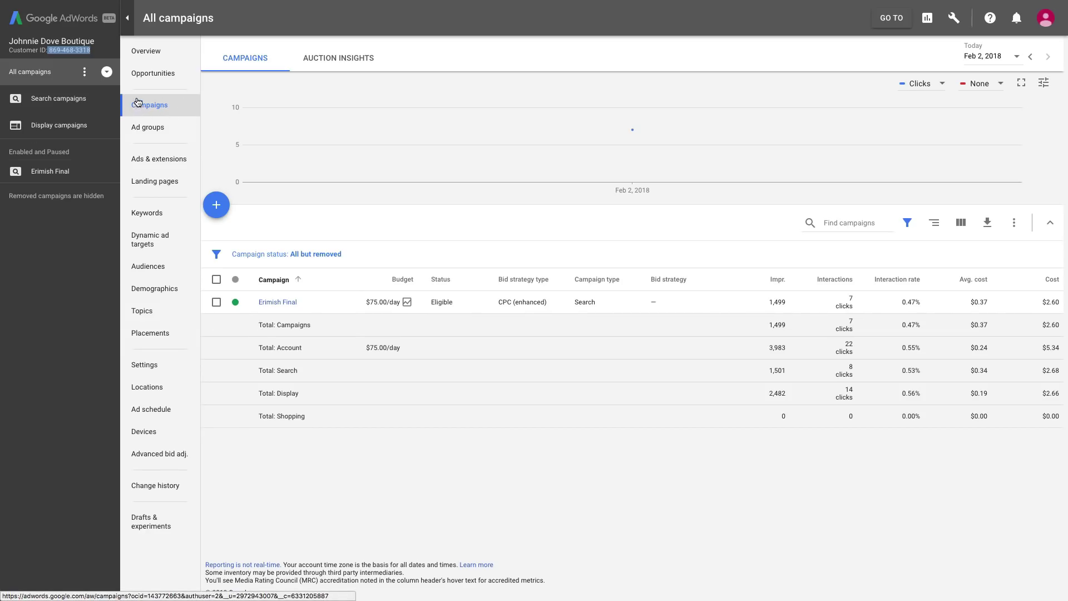
{"action": "left_click", "coordinate": [217, 205]}
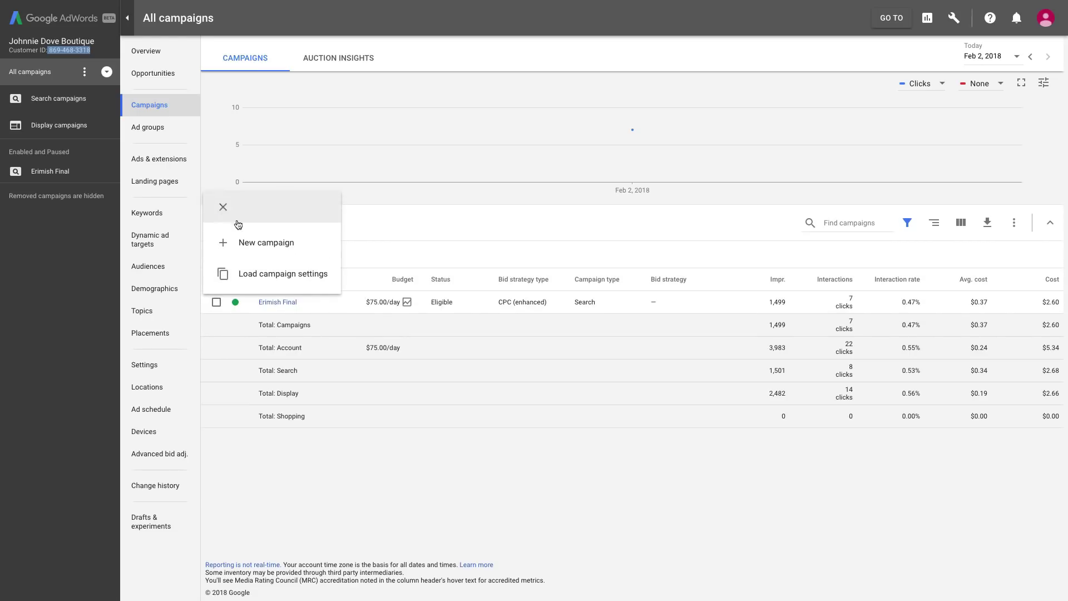
{"action": "left_click", "coordinate": [256, 248]}
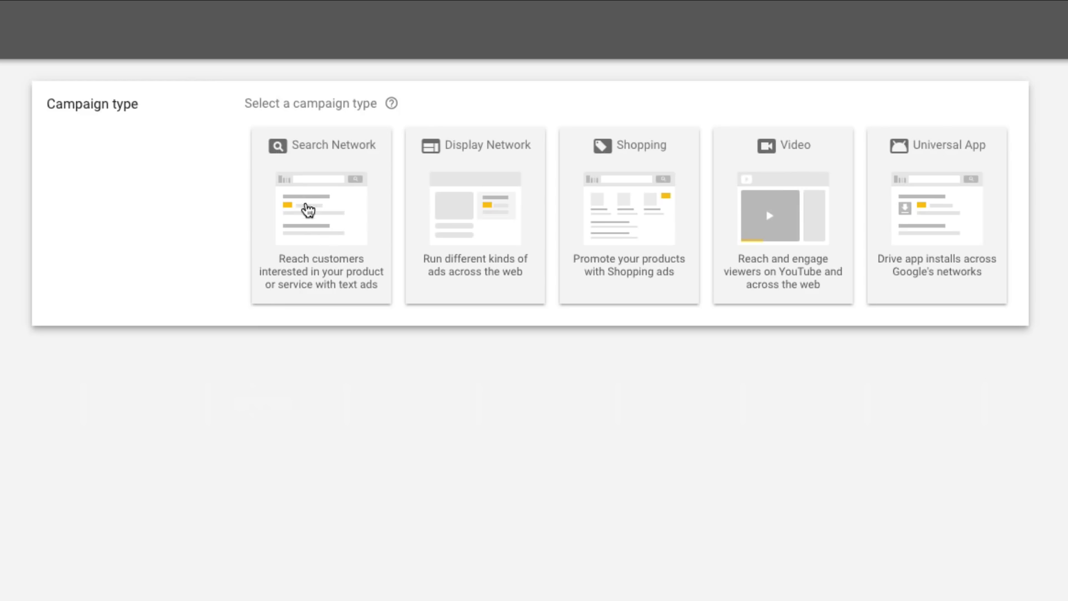
{"action": "left_click", "coordinate": [298, 221]}
{"action": "left_click", "coordinate": [296, 227]}
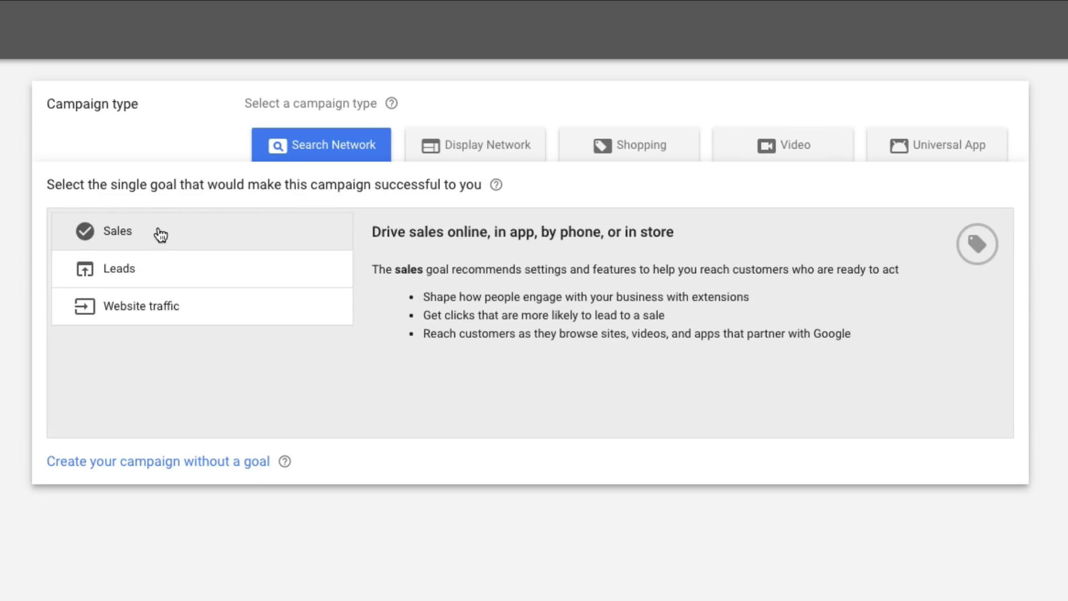
Step: Compare the Leads and Website traffic goals, and select Sales as the campaign goal
{"action": "left_click", "coordinate": [173, 278]}
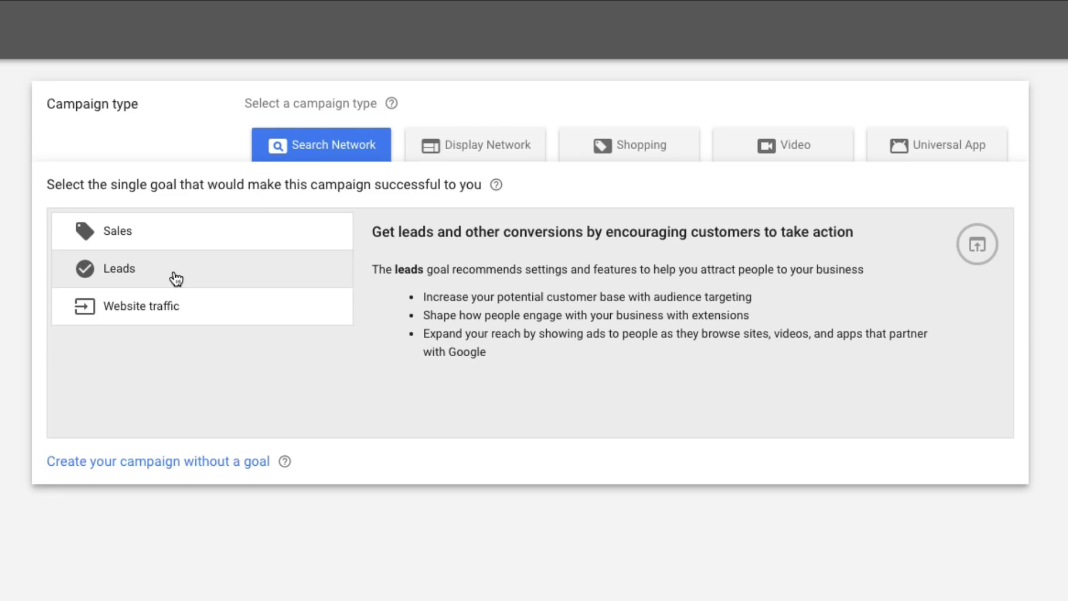
{"action": "left_click", "coordinate": [178, 305]}
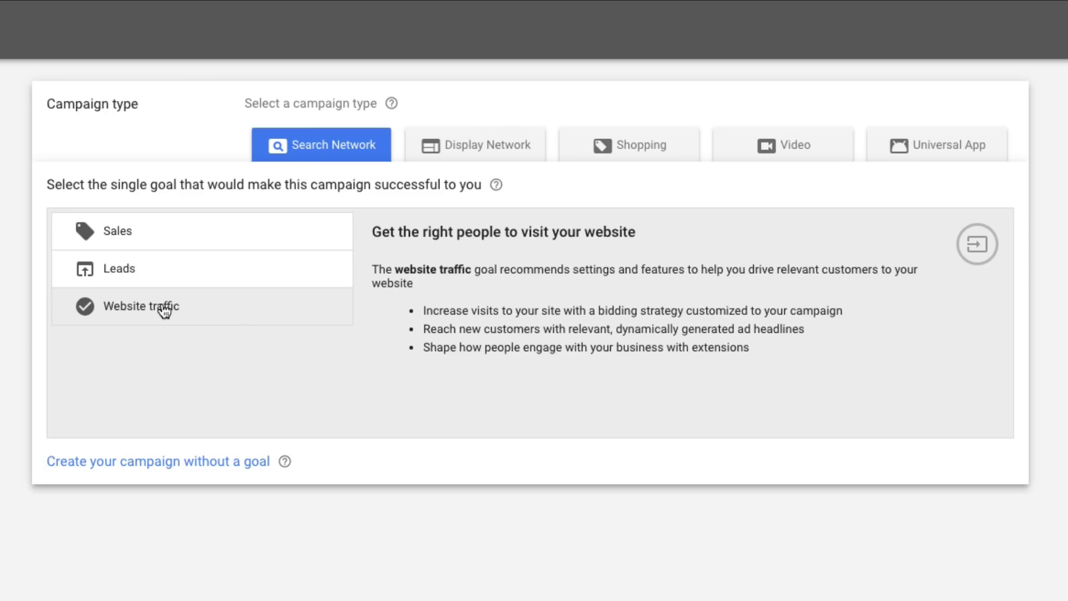
{"action": "left_click", "coordinate": [67, 280]}
{"action": "left_click", "coordinate": [160, 309]}
{"action": "left_click", "coordinate": [179, 248]}
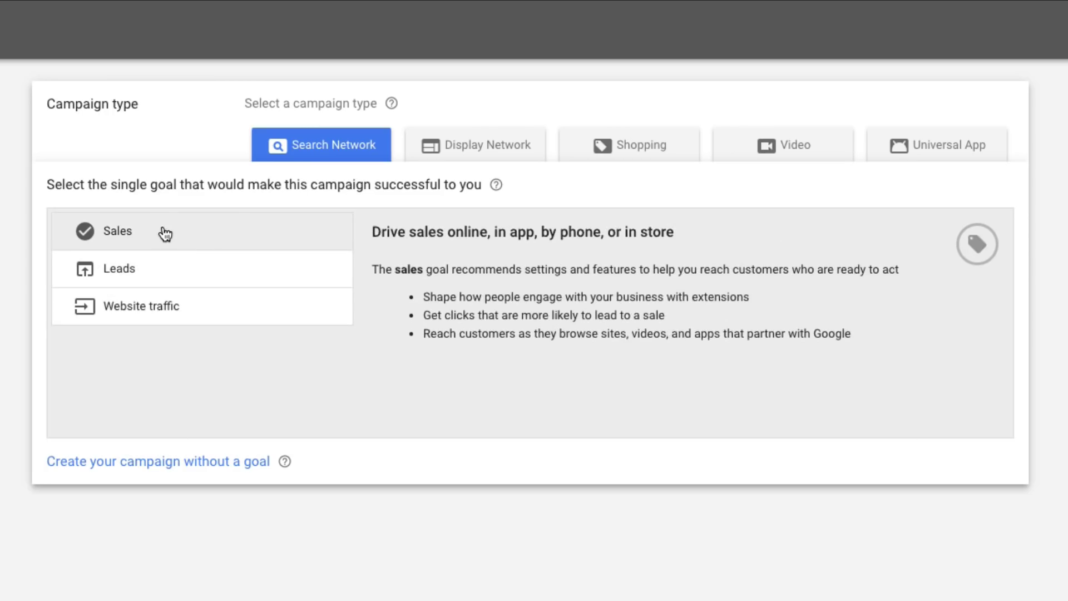
{"action": "left_click", "coordinate": [166, 237]}
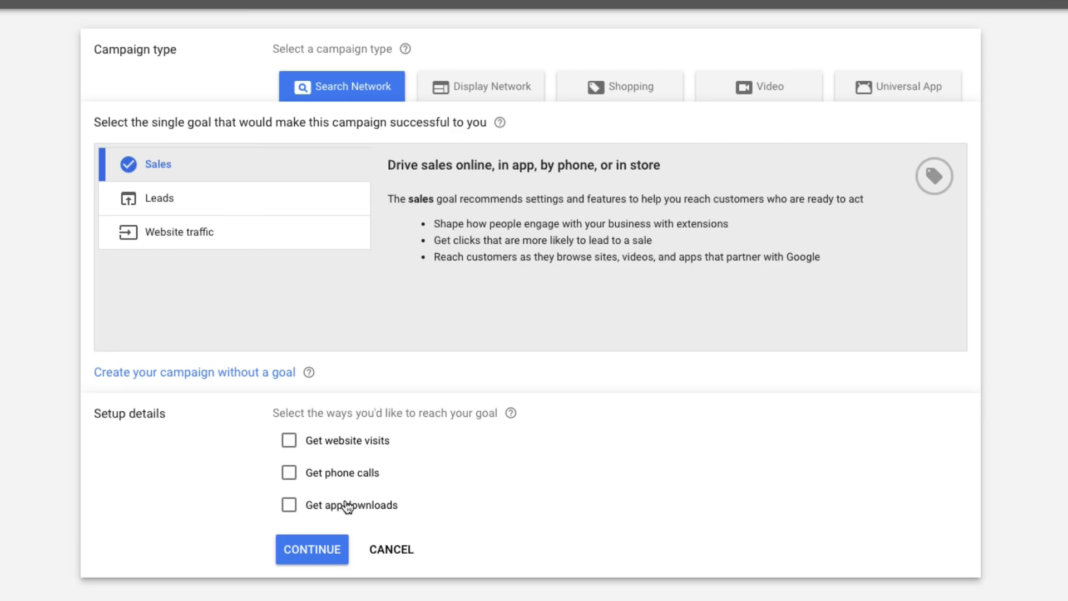
{"action": "left_click", "coordinate": [289, 441]}
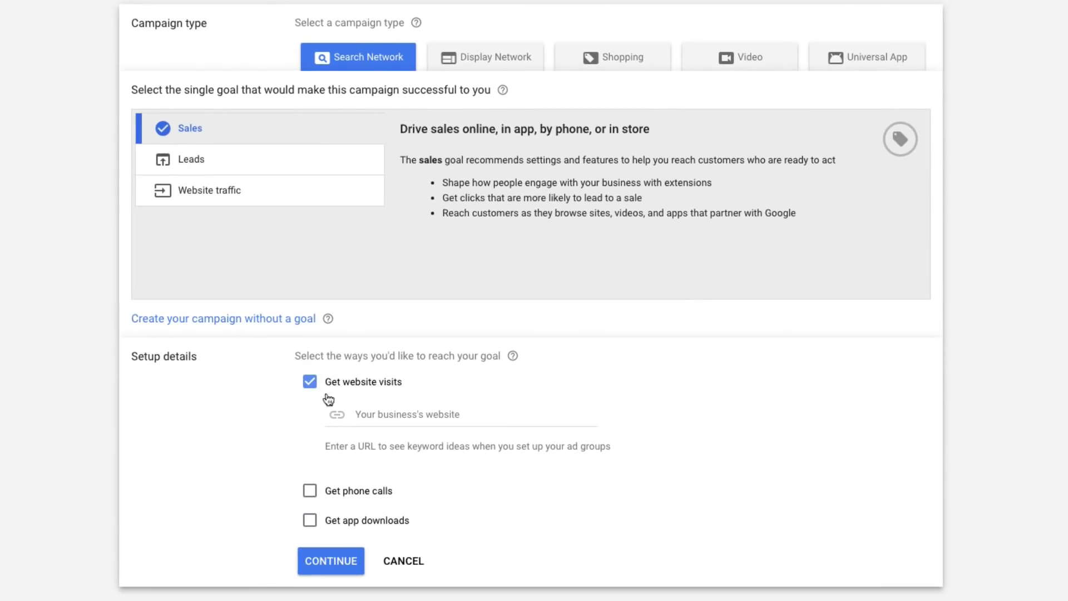
{"action": "left_click", "coordinate": [389, 415]}
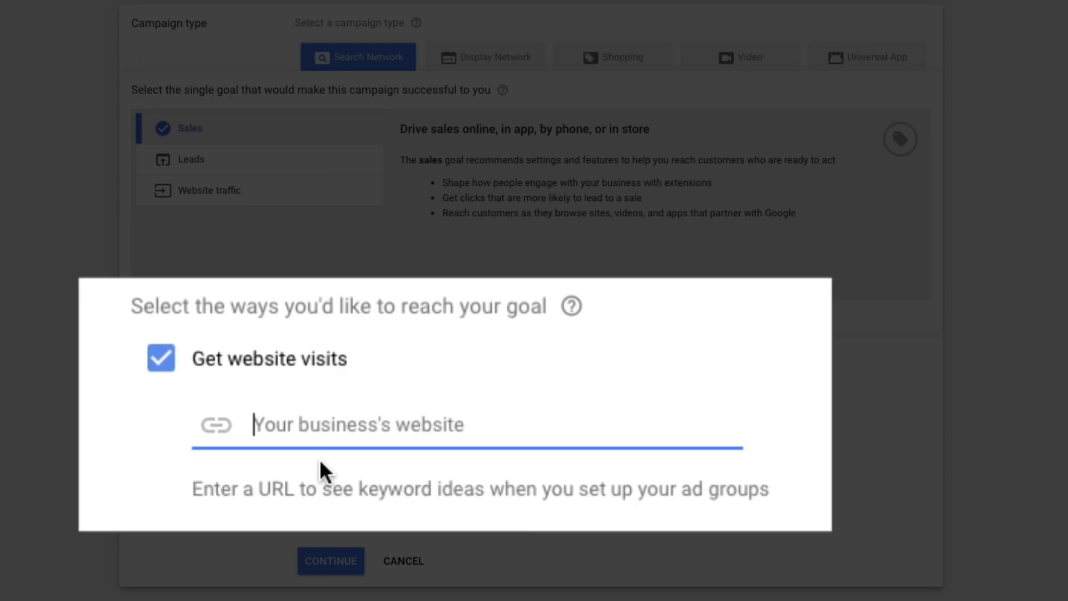
{"action": "type", "text": "wwww."}
{"action": "key", "text": "BackSpace"}
{"action": "key", "text": "BackSpace"}
{"action": "type", "text": "."}
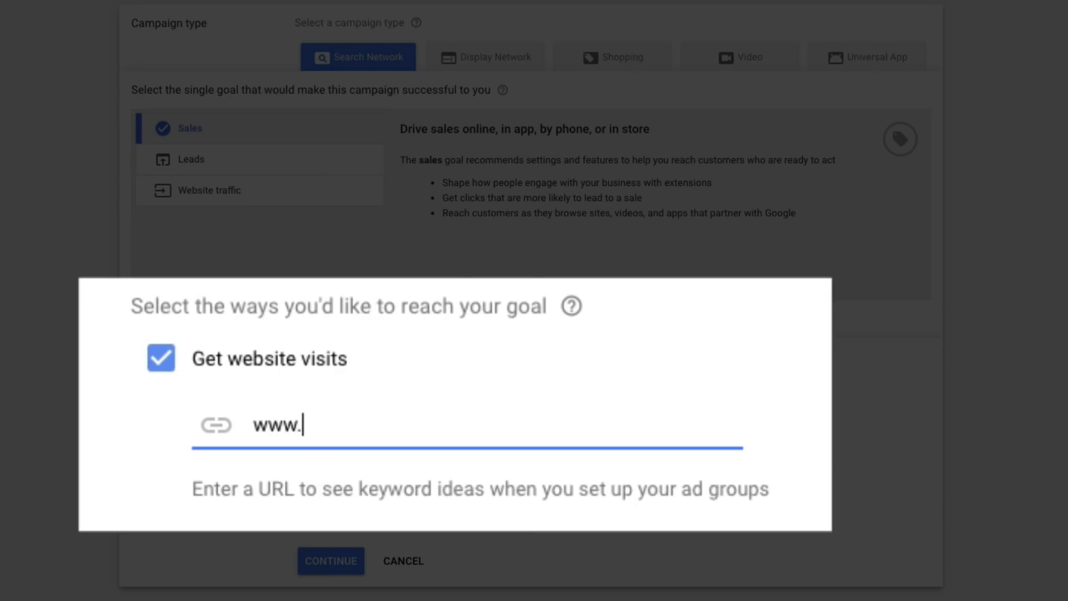
{"action": "type", "text": "youtubecreatorsh"}
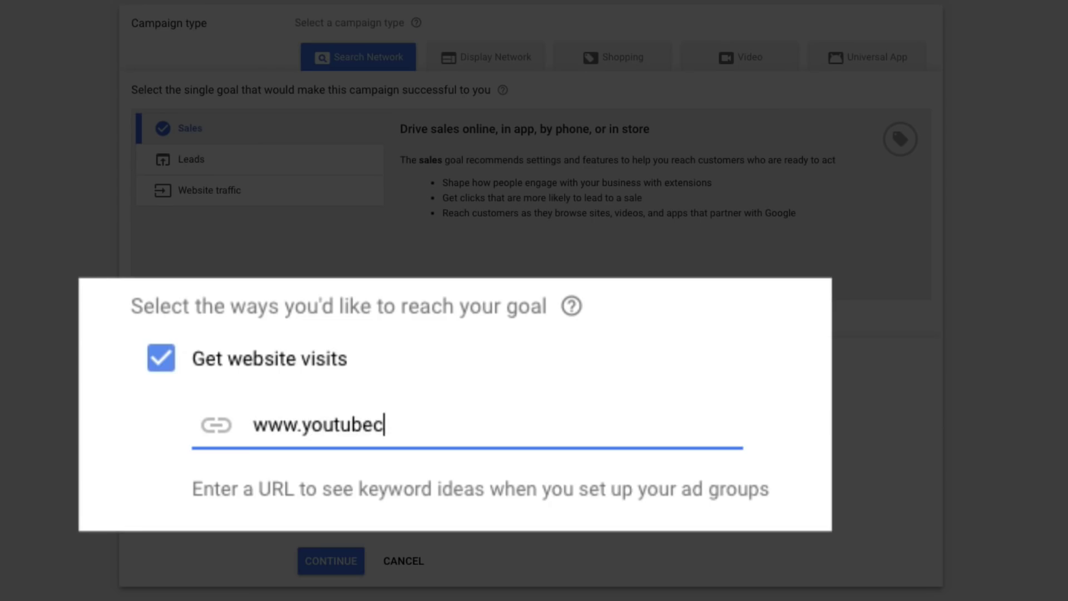
{"action": "type", "text": "ub.com"}
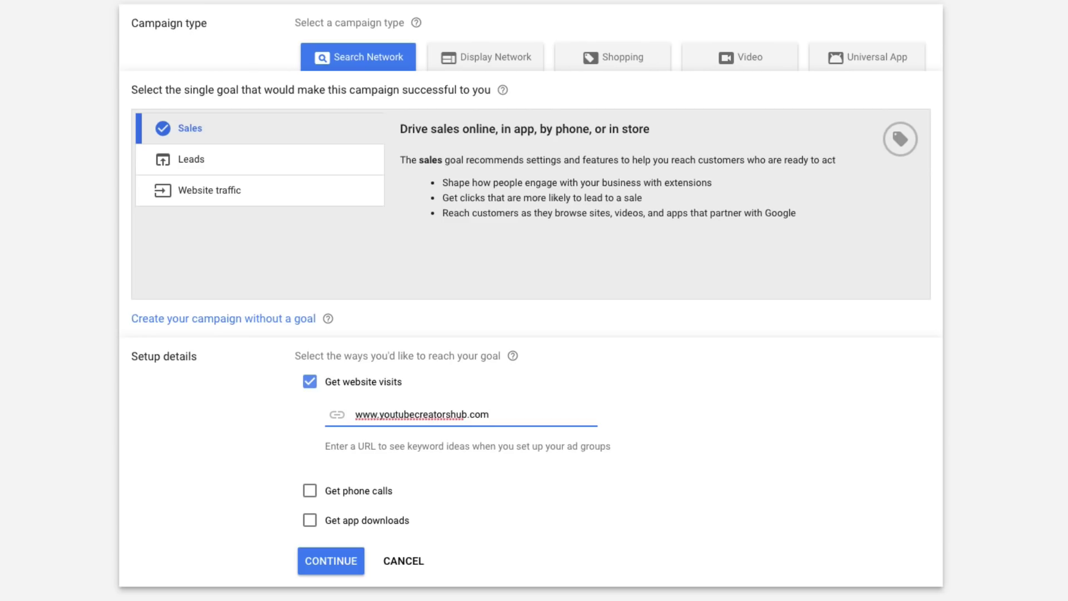
{"action": "left_click", "coordinate": [335, 571]}
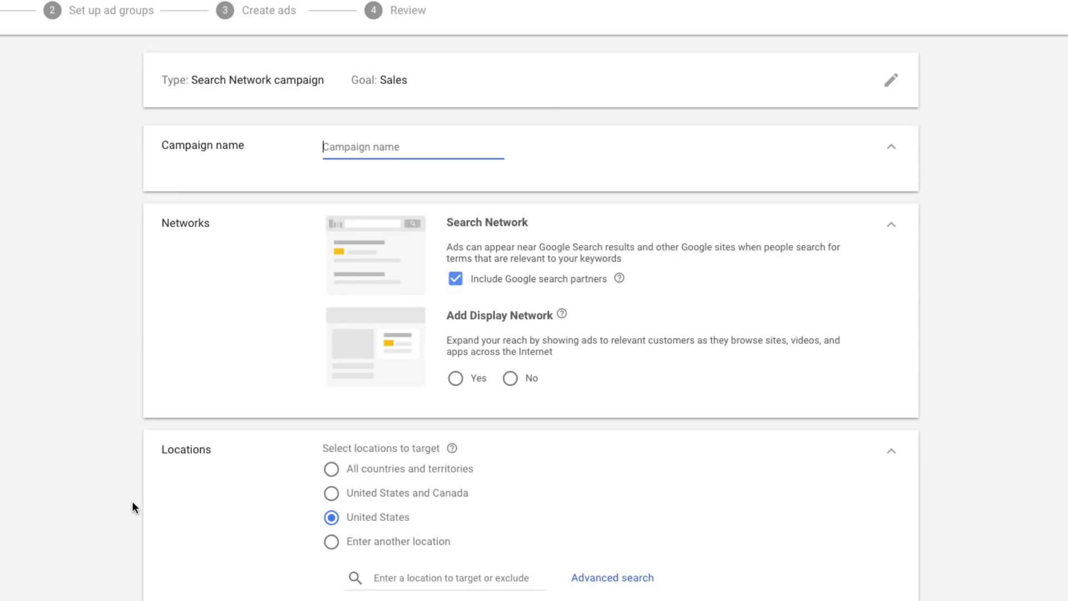
Step: Name the campaign "Product Type A"
{"action": "type", "text": "Product Type A"}
{"action": "mouse_move", "coordinate": [620, 280]}
{"action": "scroll", "coordinate": [389, 423], "scroll_direction": "down", "scroll_amount": 1}
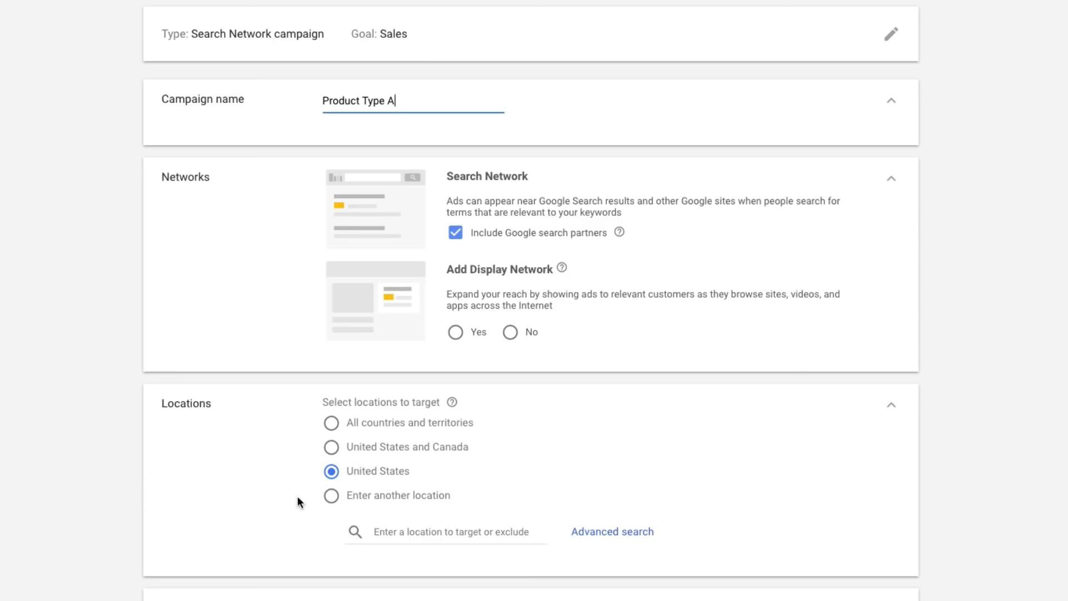
{"action": "left_click", "coordinate": [331, 500]}
{"action": "left_click", "coordinate": [590, 533]}
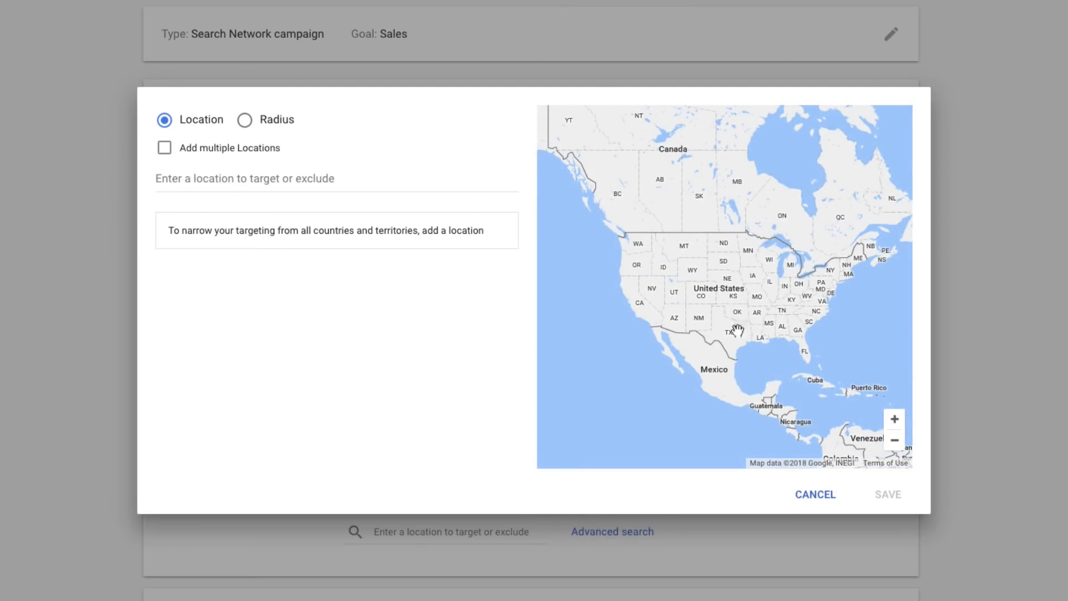
{"action": "left_click", "coordinate": [817, 497]}
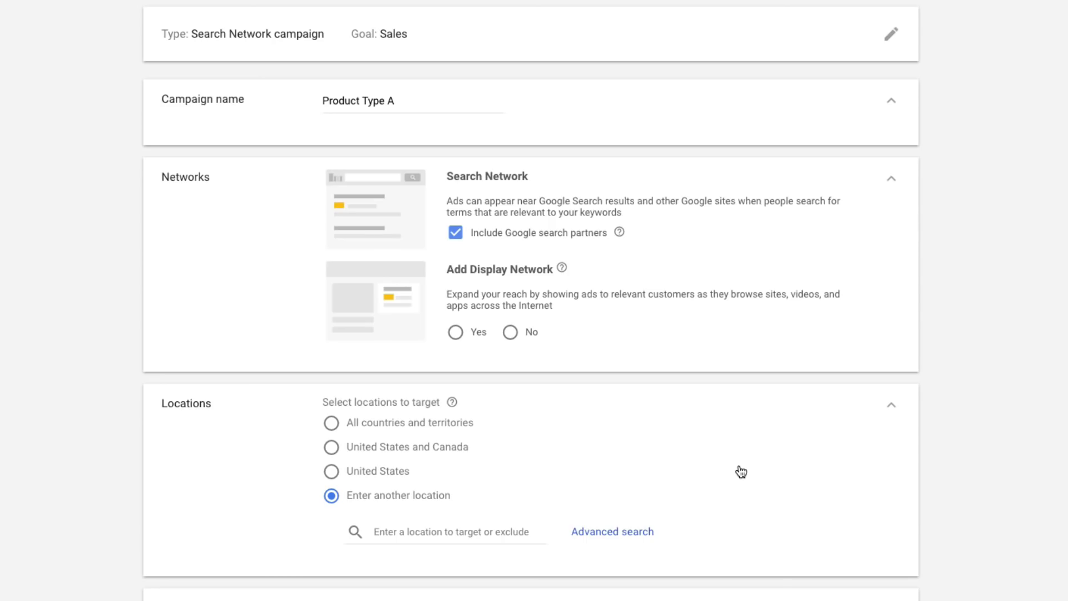
{"action": "left_click", "coordinate": [332, 471]}
Step: Review the available bid strategies and choose Maximize conversions for the campaign's bidding
{"action": "scroll", "coordinate": [282, 495], "scroll_direction": "down", "scroll_amount": 3}
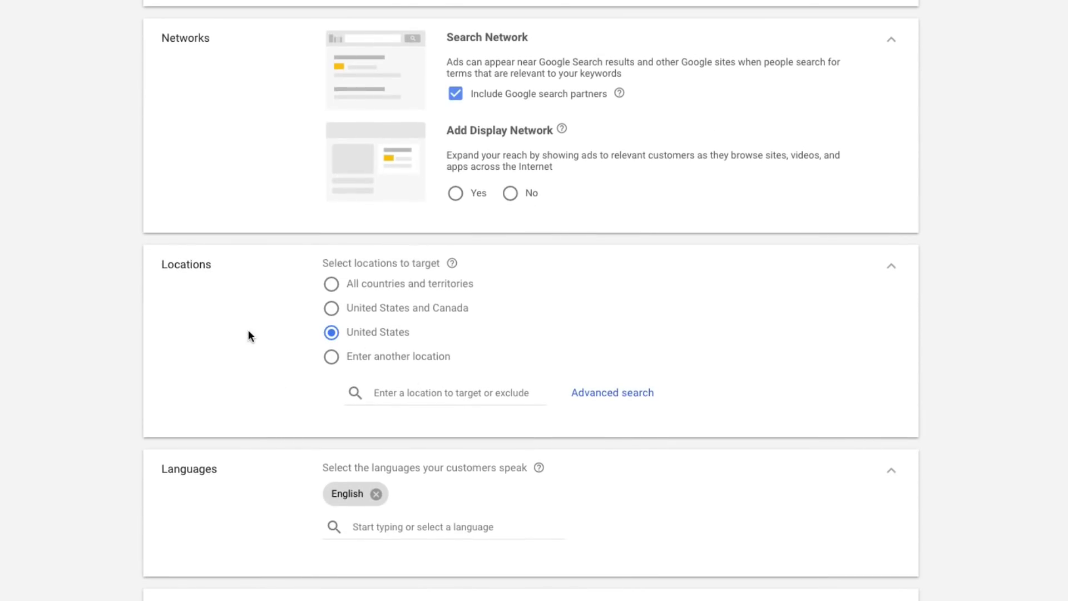
{"action": "scroll", "coordinate": [249, 334], "scroll_direction": "down", "scroll_amount": 2}
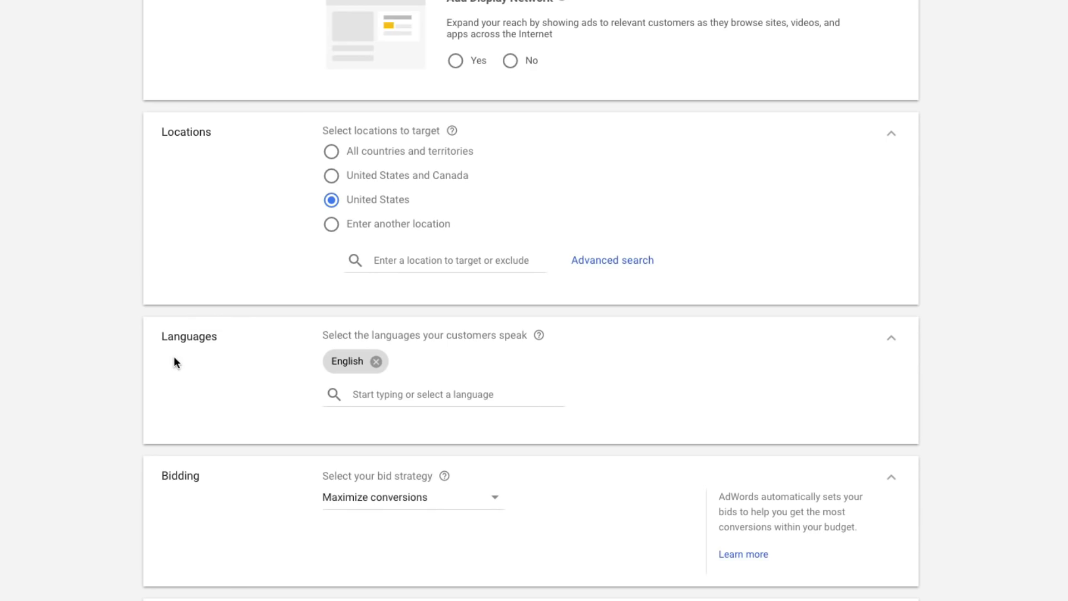
{"action": "scroll", "coordinate": [240, 429], "scroll_direction": "down", "scroll_amount": 3}
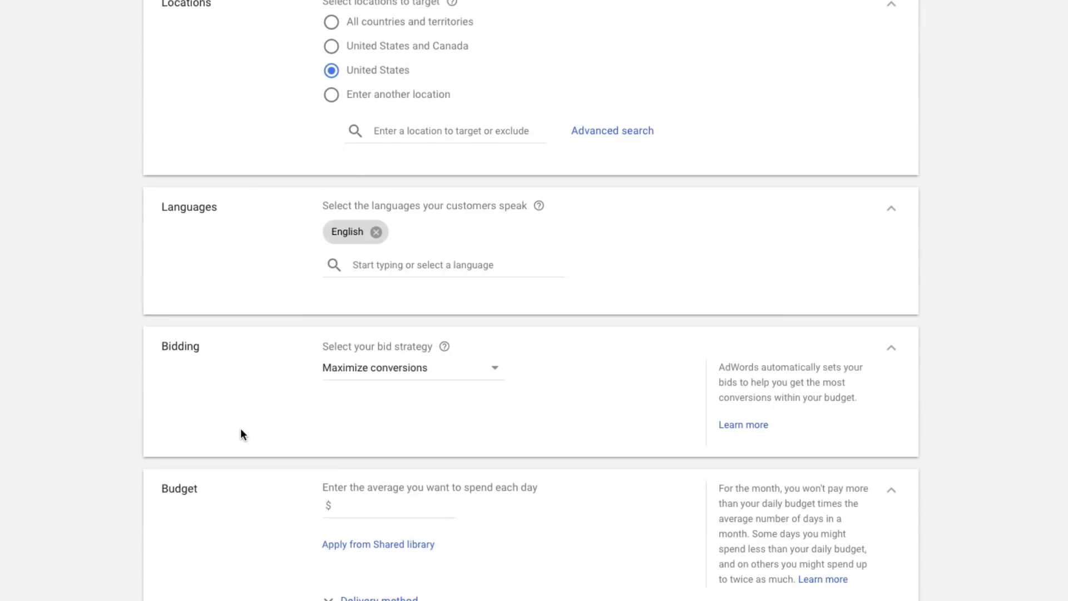
{"action": "left_click_drag", "start_coordinate": [219, 357], "coordinate": [158, 351]}
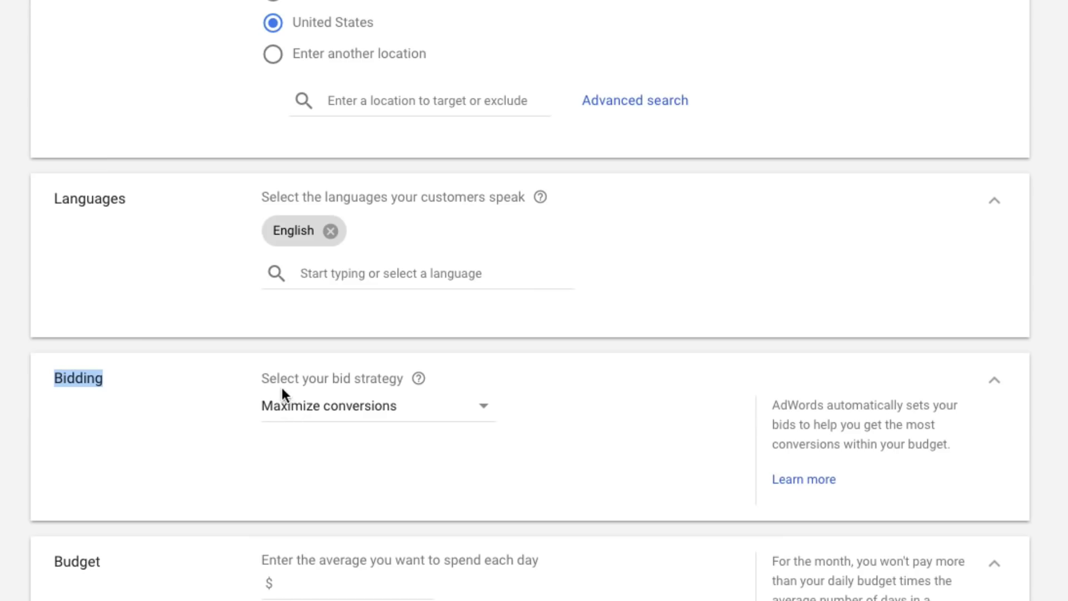
{"action": "left_click", "coordinate": [497, 380]}
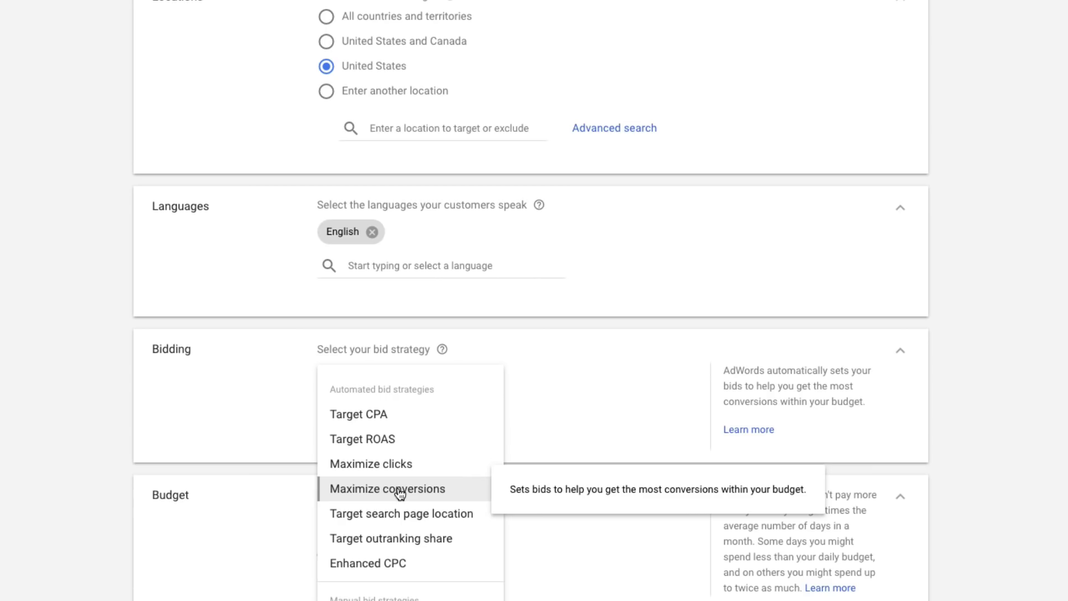
{"action": "mouse_move", "coordinate": [384, 566]}
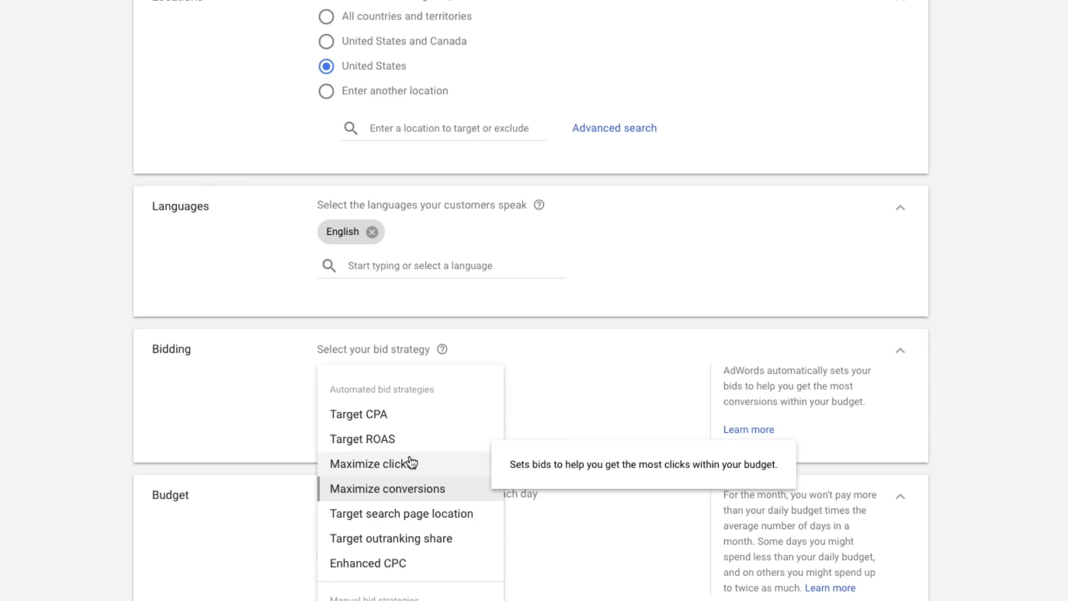
{"action": "left_click", "coordinate": [348, 490]}
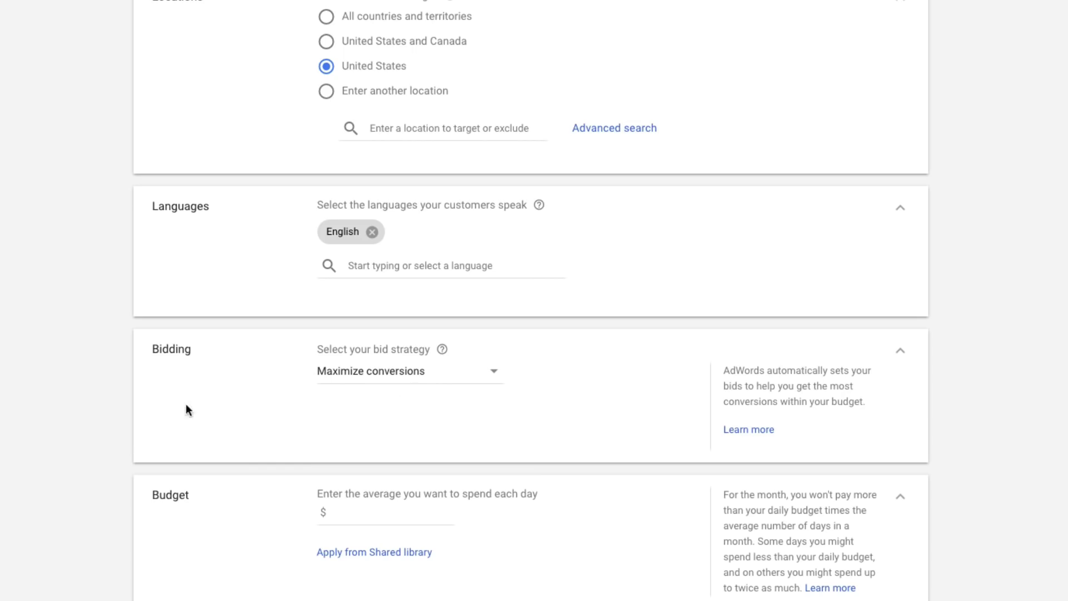
Step: Set the average daily budget to $10 and check its delivery method options
{"action": "scroll", "coordinate": [178, 408], "scroll_direction": "down", "scroll_amount": 1}
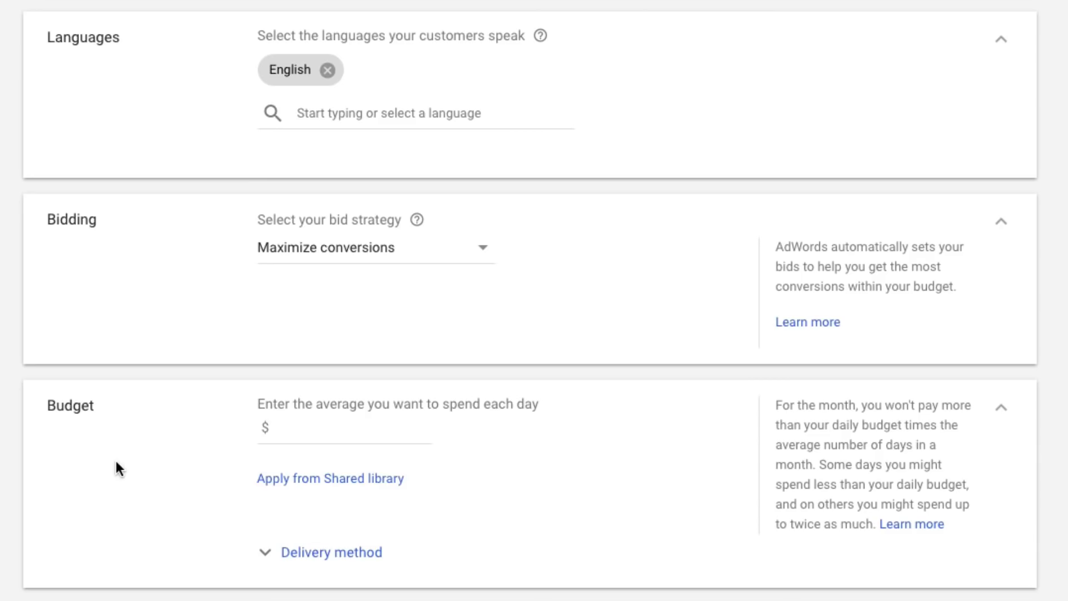
{"action": "left_click", "coordinate": [290, 435]}
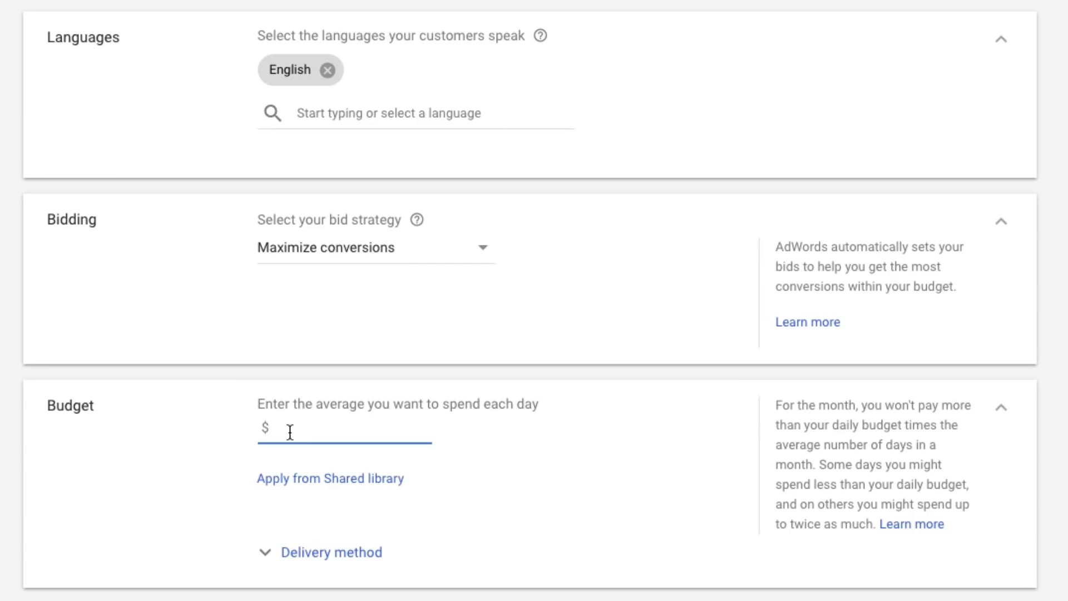
{"action": "type", "text": "10"}
{"action": "scroll", "coordinate": [134, 512], "scroll_direction": "down", "scroll_amount": 1}
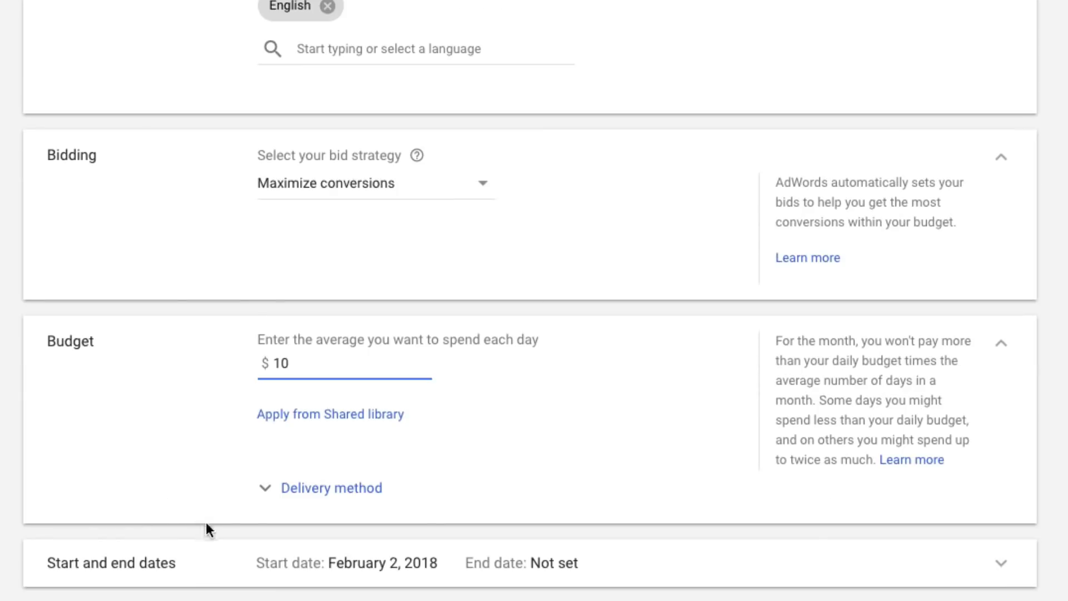
{"action": "left_click", "coordinate": [274, 504]}
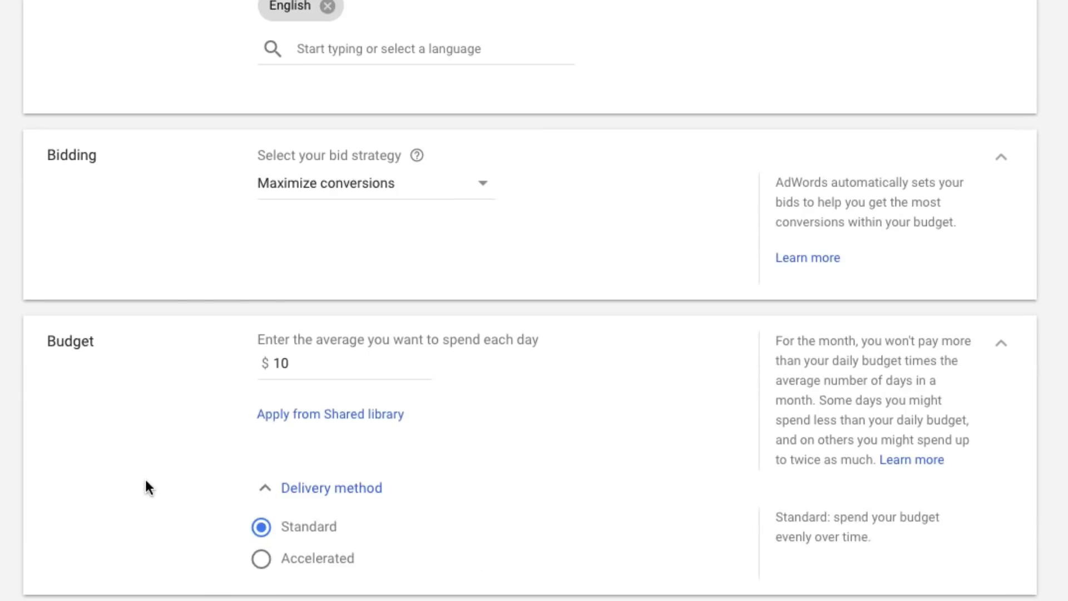
{"action": "scroll", "coordinate": [263, 483], "scroll_direction": "down", "scroll_amount": 1}
{"action": "left_click", "coordinate": [265, 488]}
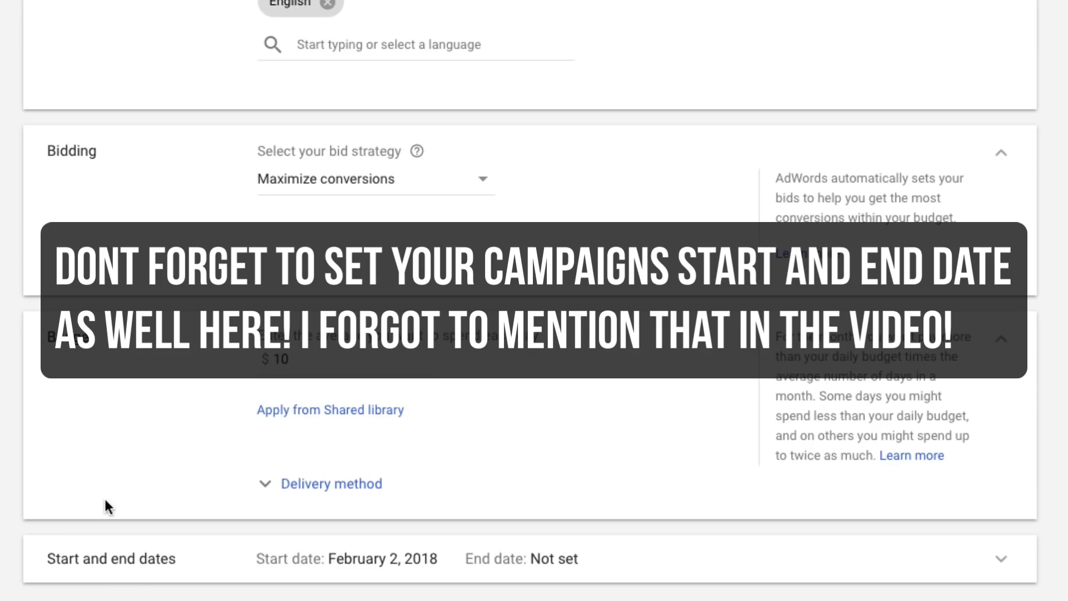
Step: Add the Callouts and Calls extensions to the campaign
{"action": "scroll", "coordinate": [98, 496], "scroll_direction": "down", "scroll_amount": 2}
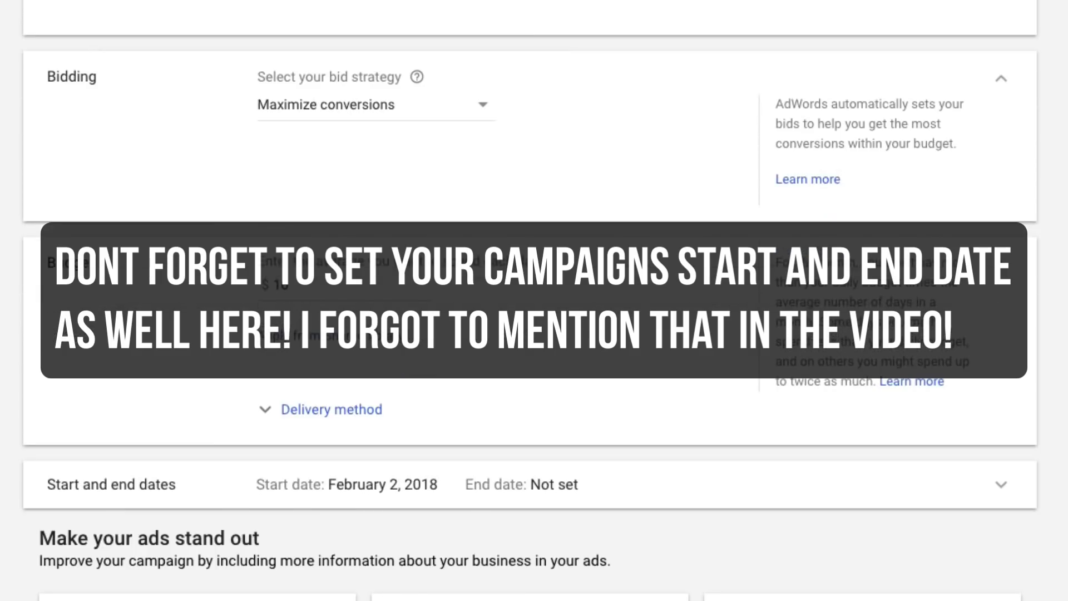
{"action": "scroll", "coordinate": [535, 301], "scroll_direction": "down", "scroll_amount": 5}
{"action": "scroll", "coordinate": [534, 300], "scroll_direction": "down", "scroll_amount": 4}
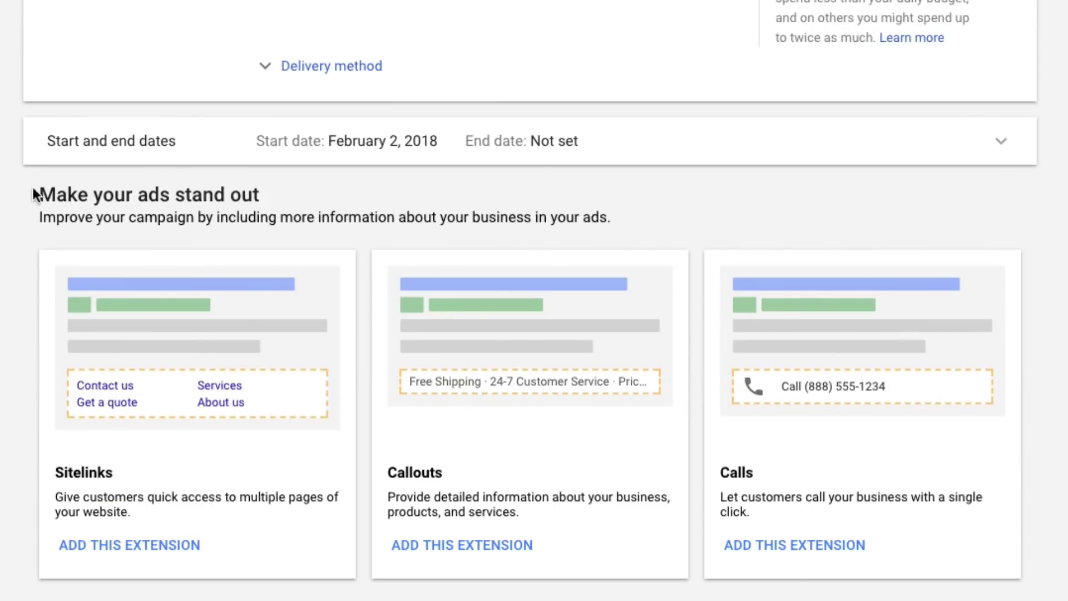
{"action": "scroll", "coordinate": [38, 214], "scroll_direction": "down", "scroll_amount": 3}
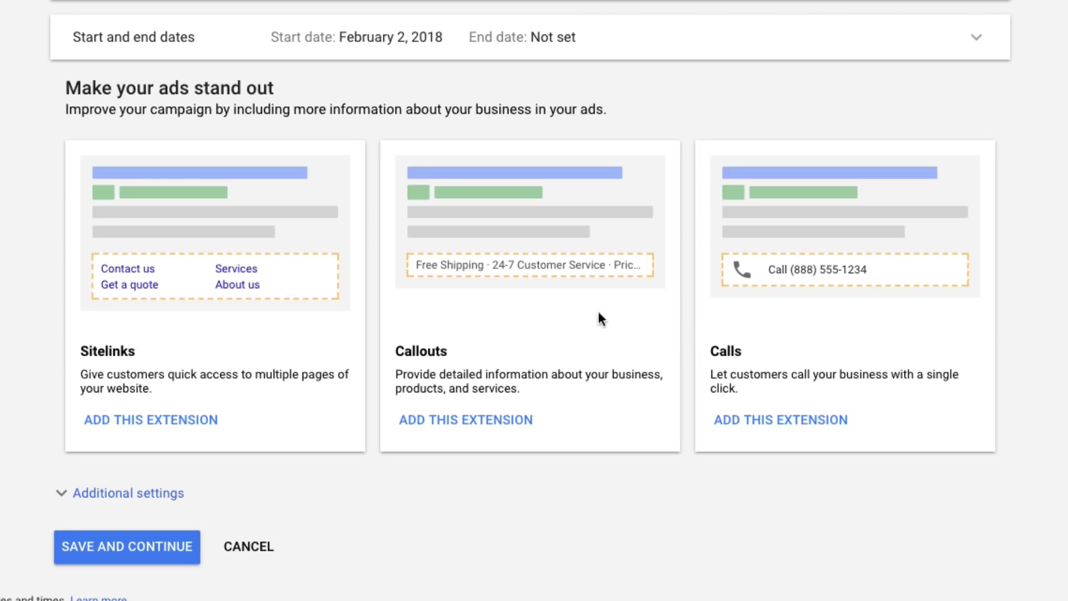
{"action": "left_click", "coordinate": [461, 427]}
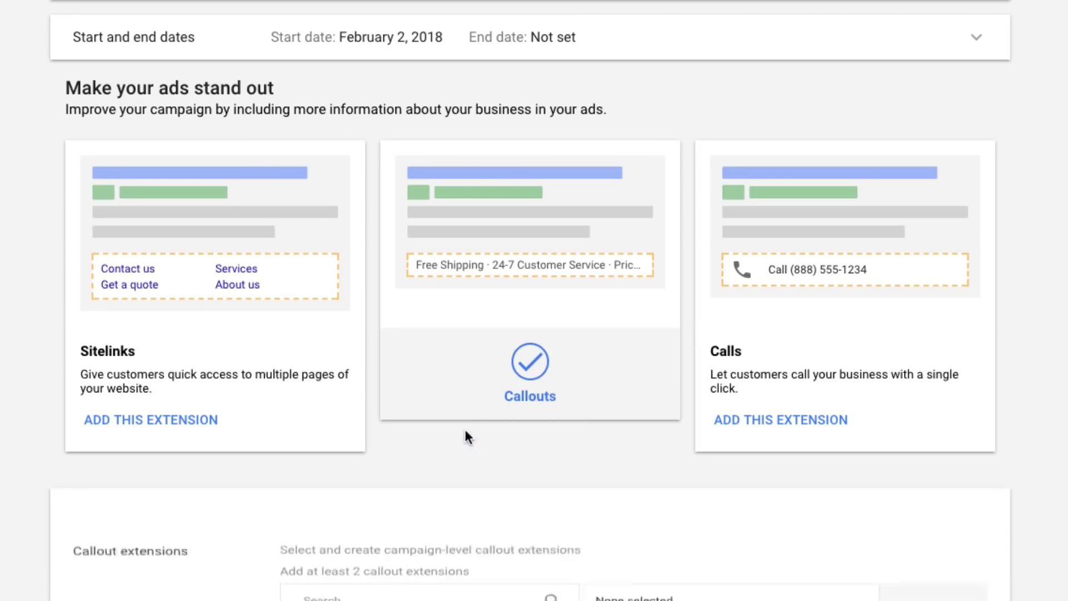
{"action": "left_click", "coordinate": [739, 426]}
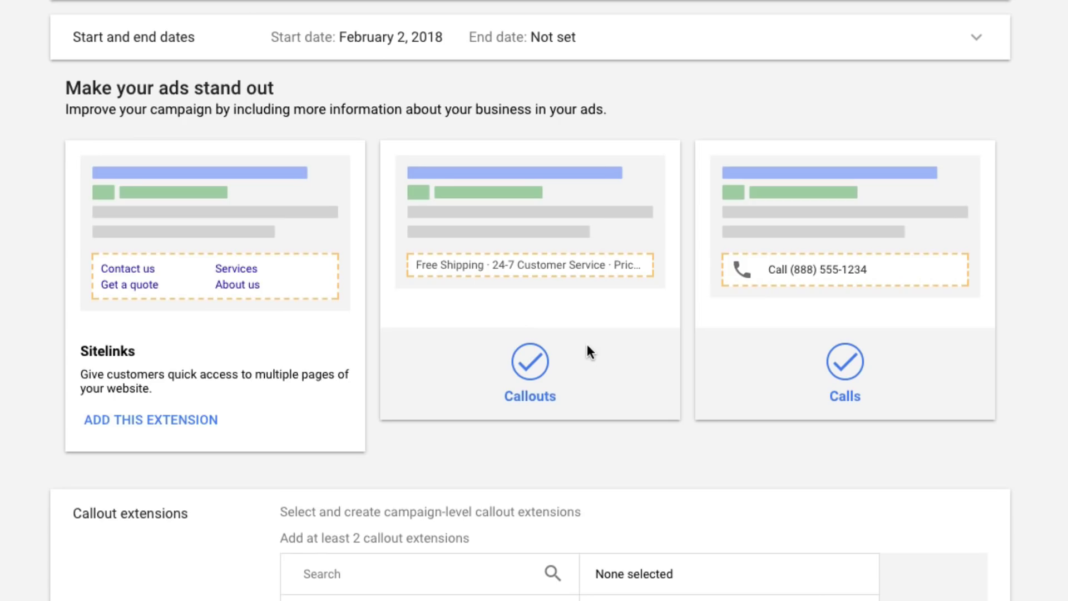
Step: Save the campaign settings and continue to the ad group setup
{"action": "scroll", "coordinate": [587, 350], "scroll_direction": "down", "scroll_amount": 2}
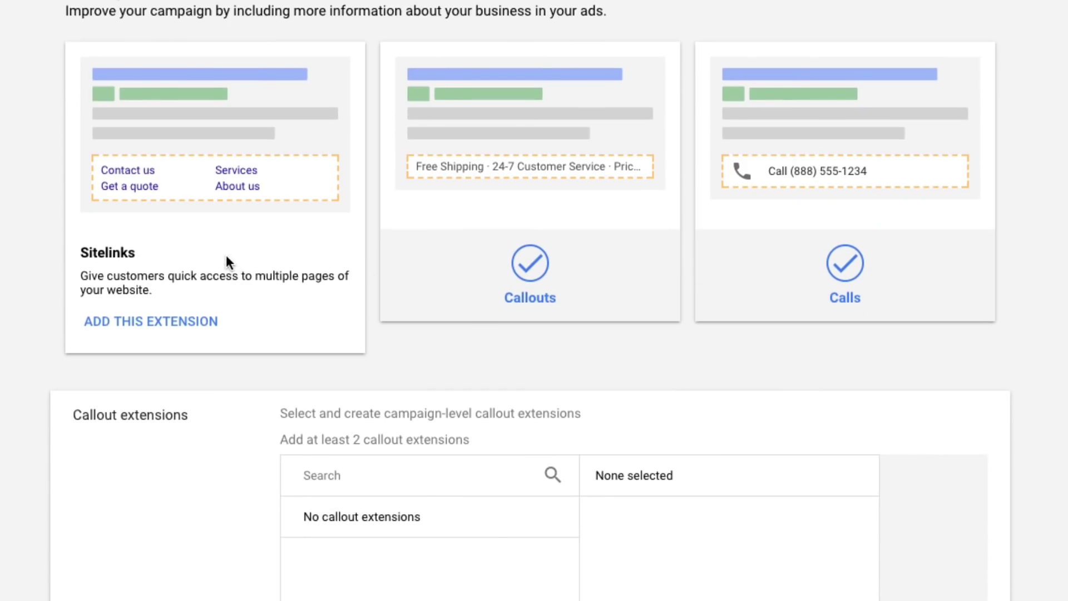
{"action": "scroll", "coordinate": [533, 300], "scroll_direction": "down", "scroll_amount": 4}
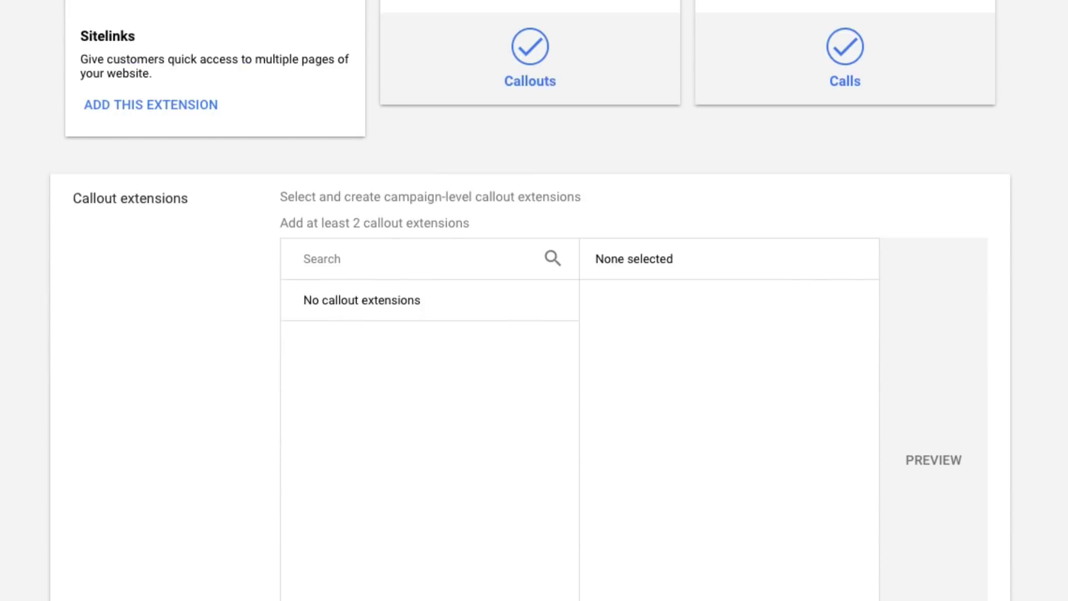
{"action": "scroll", "coordinate": [47, 343], "scroll_direction": "down", "scroll_amount": 1}
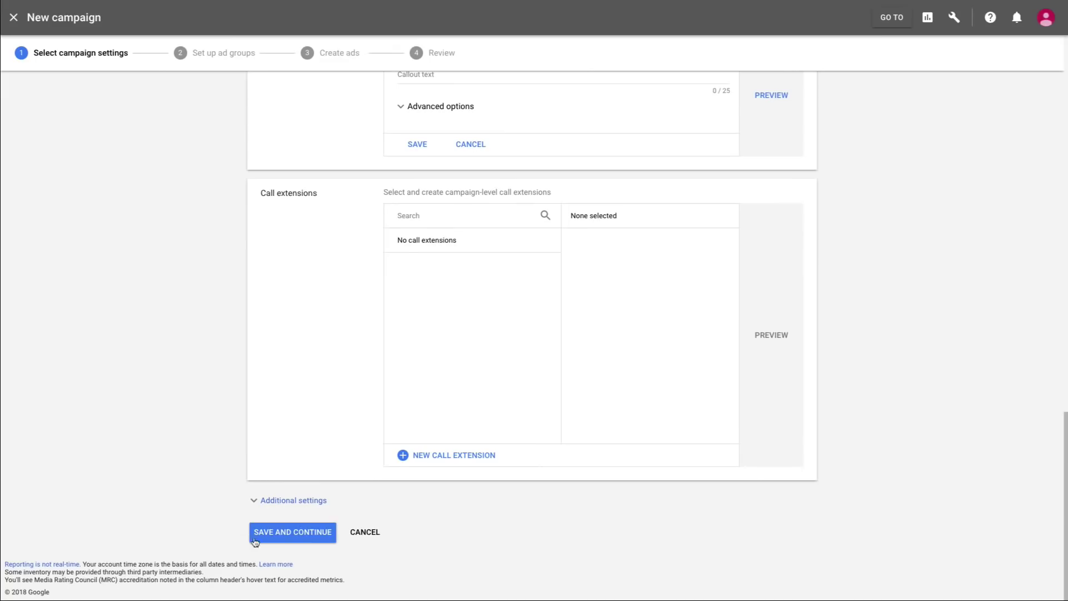
{"action": "left_click", "coordinate": [290, 533]}
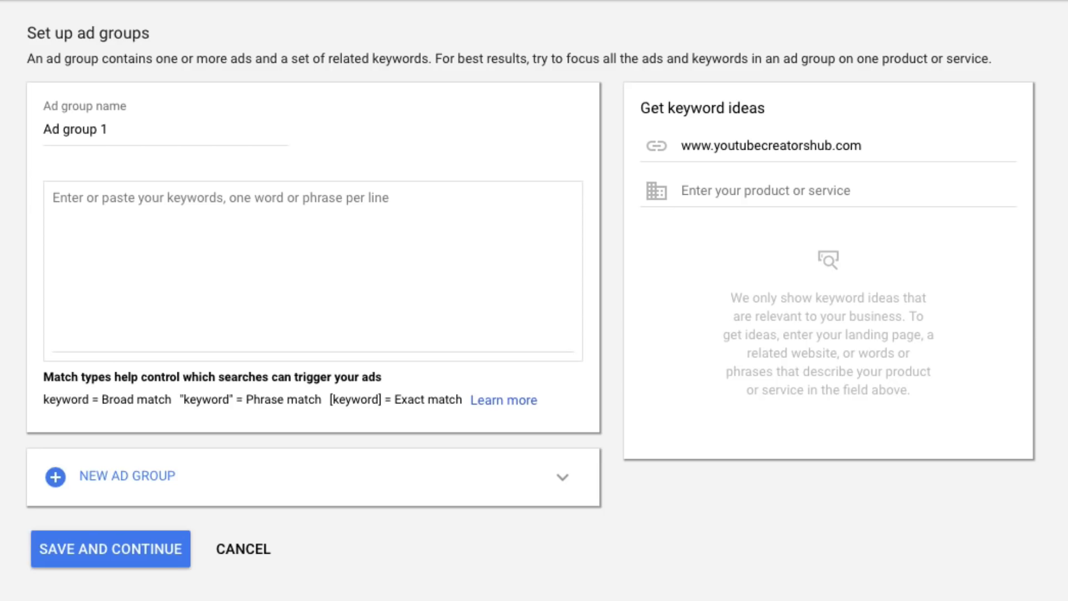
Step: Name the ad group "Product a 1"
{"action": "triple_click", "coordinate": [130, 134]}
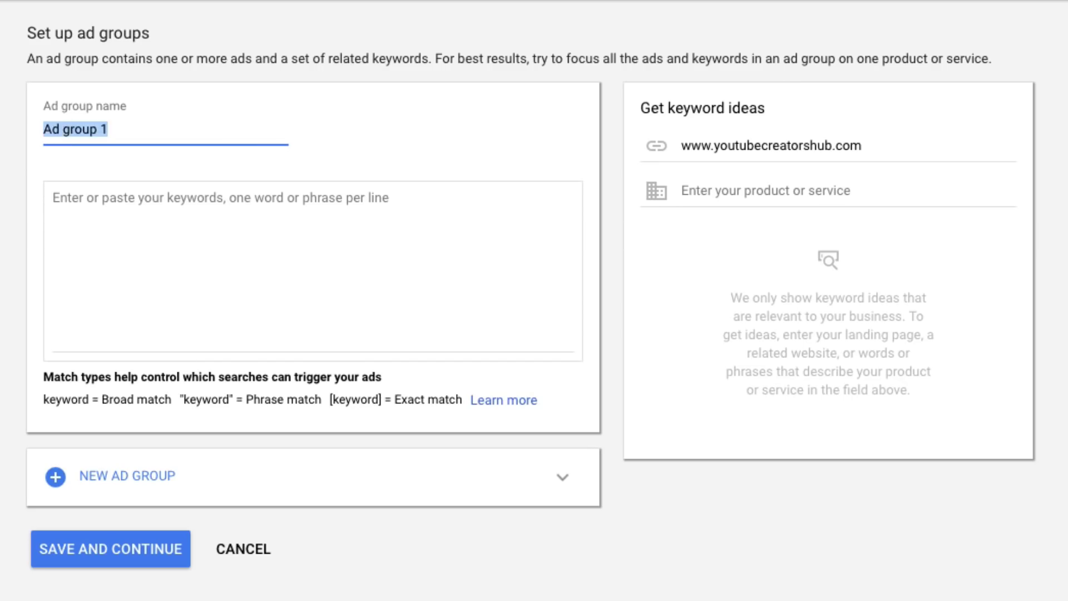
{"action": "type", "text": "Pro"}
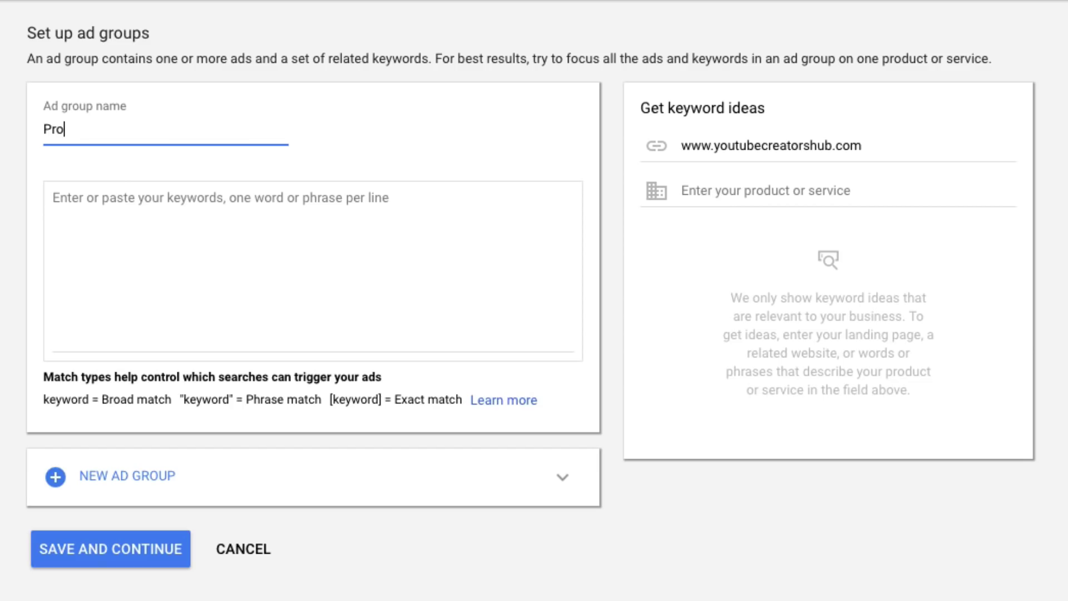
{"action": "type", "text": "duct a 1"}
Step: Enter the keywords "youtube service", "youtube training" and "youtube consulting" for the ad group, one per line
{"action": "left_click", "coordinate": [168, 247]}
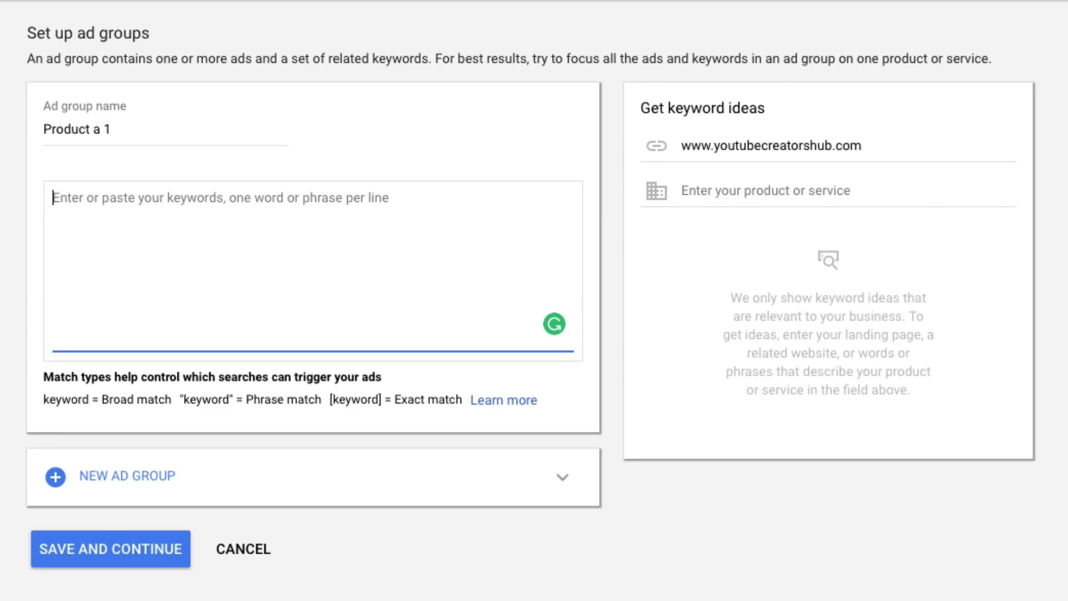
{"action": "type", "text": "youtube service"}
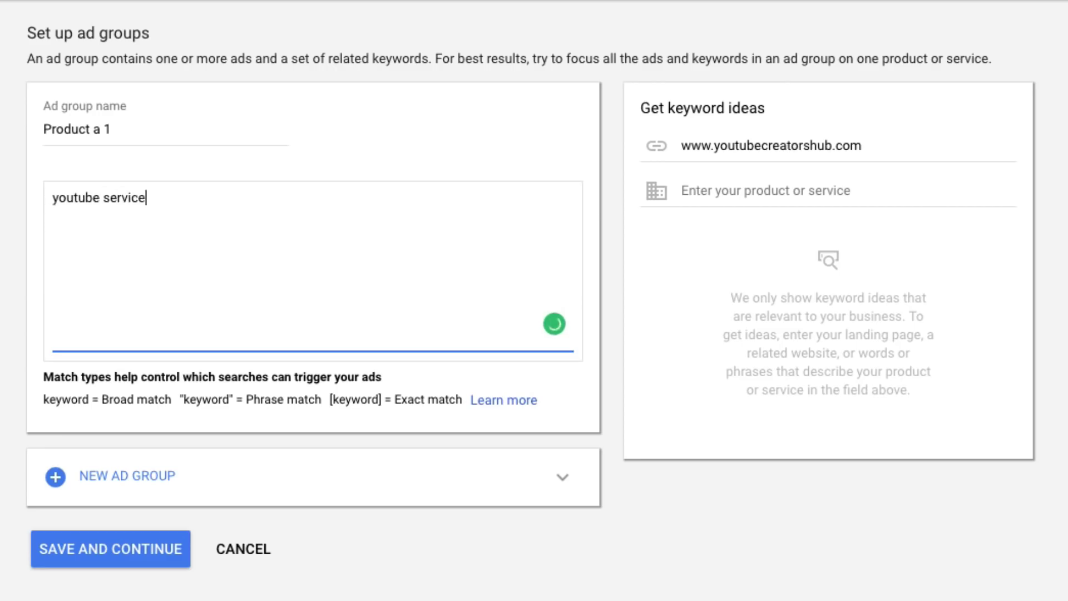
{"action": "key", "text": "Return"}
{"action": "type", "text": "youtube training"}
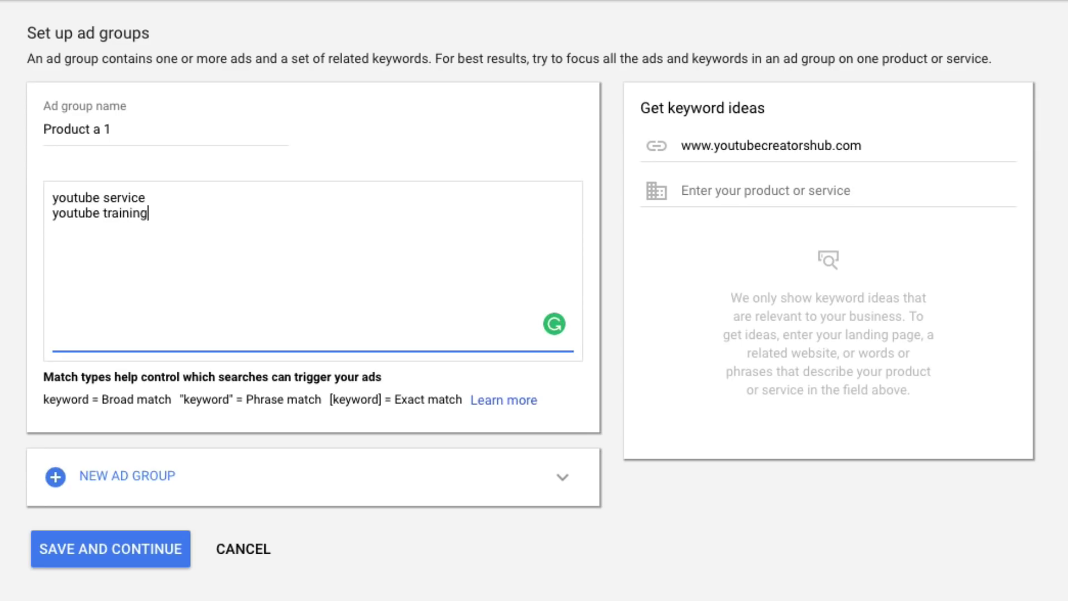
{"action": "key", "text": "Return"}
{"action": "type", "text": "youtube consulting"}
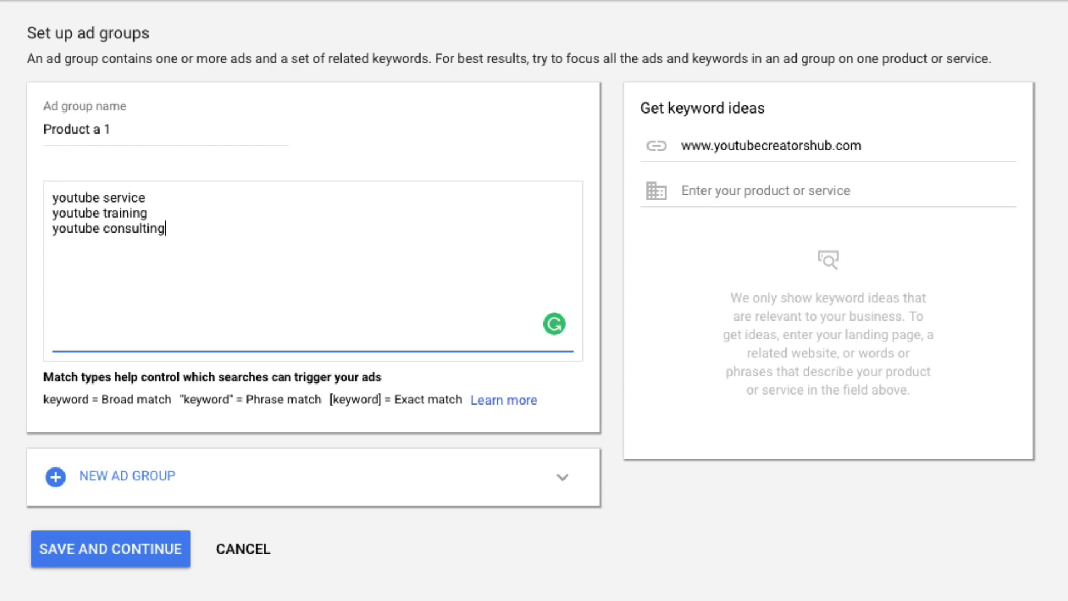
Step: Copy the keyword "youtube consulting" into the product or service for keyword ideas and request suggestions
{"action": "left_click", "coordinate": [818, 190]}
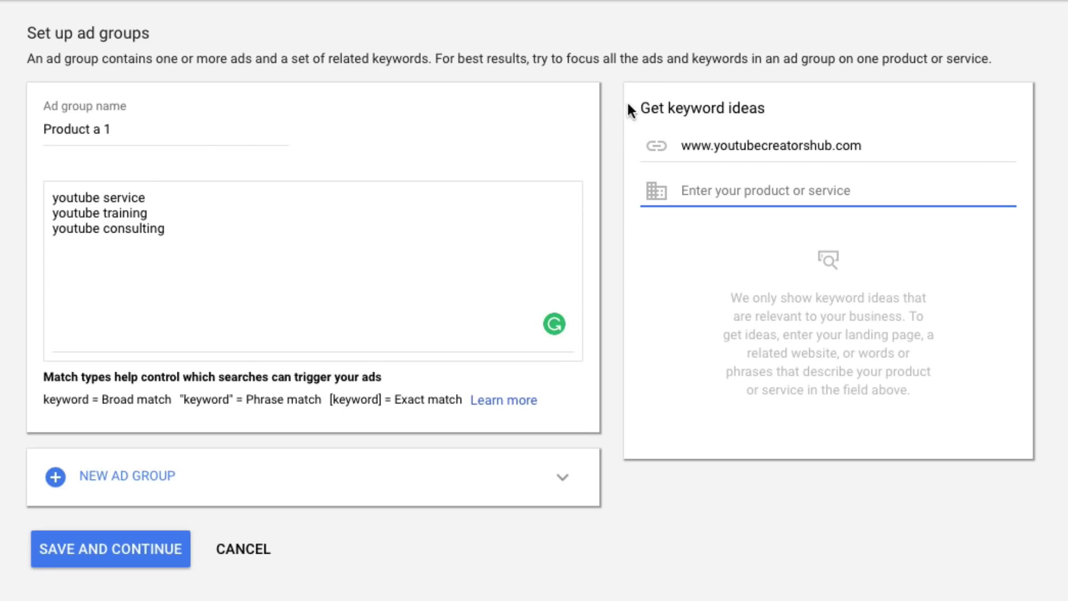
{"action": "left_click_drag", "start_coordinate": [172, 232], "coordinate": [75, 233]}
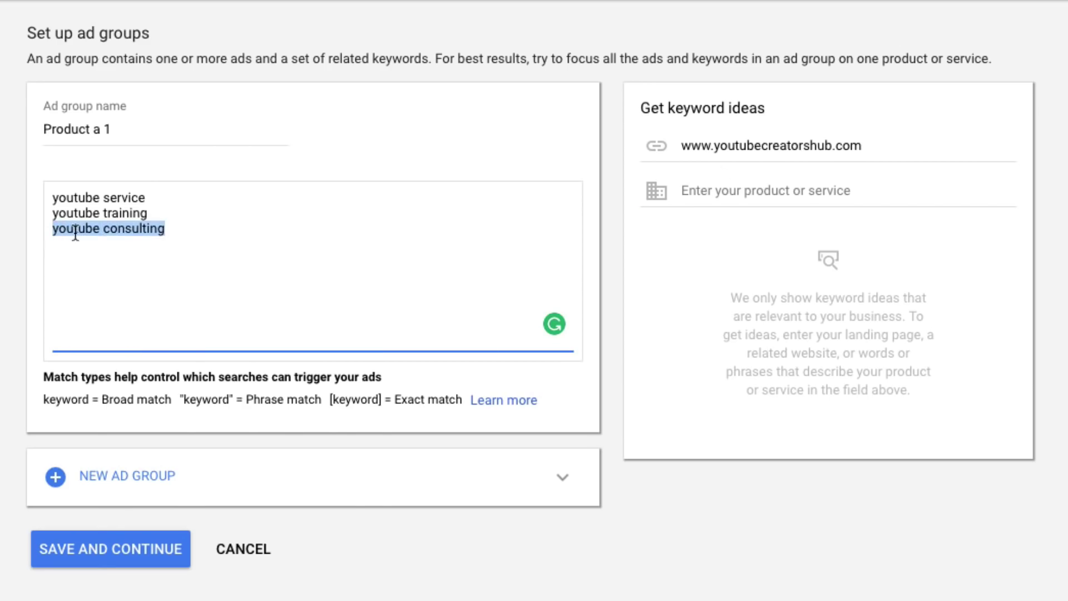
{"action": "right_click", "coordinate": [75, 234]}
{"action": "left_click", "coordinate": [162, 341]}
{"action": "left_click", "coordinate": [681, 191]}
{"action": "right_click", "coordinate": [710, 191]}
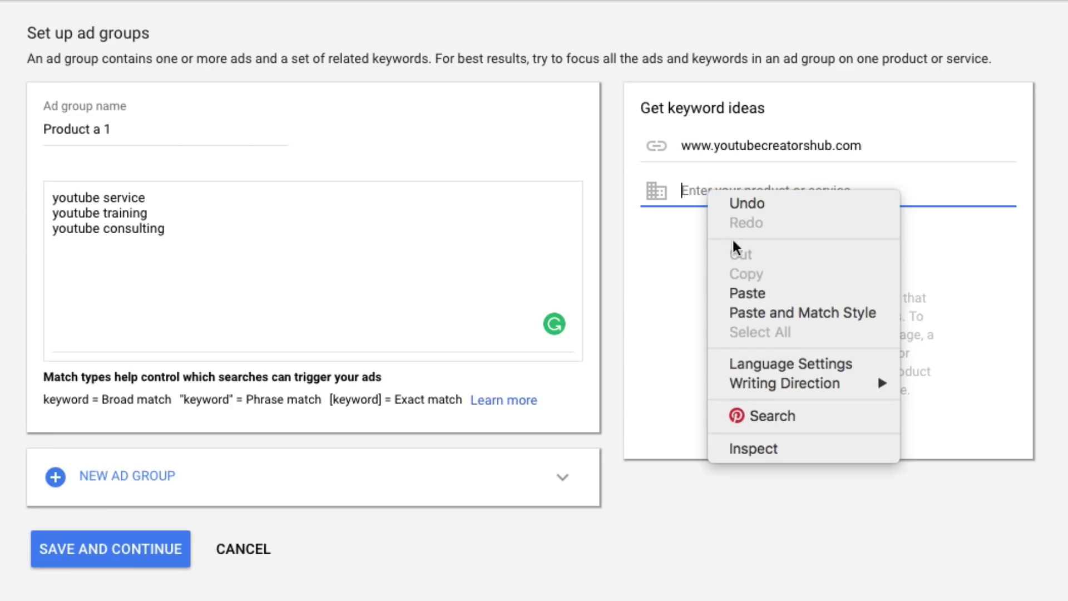
{"action": "left_click", "coordinate": [750, 294]}
{"action": "left_click", "coordinate": [810, 252]}
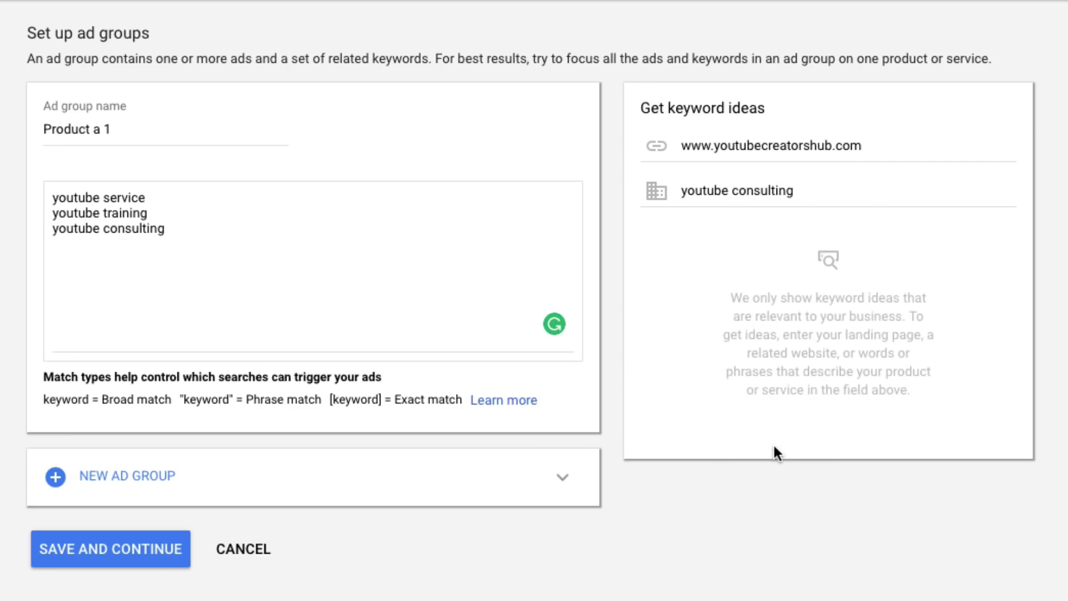
Step: Look up keyword ideas for the product "bracelet" instead
{"action": "left_click_drag", "start_coordinate": [787, 191], "coordinate": [504, 163]}
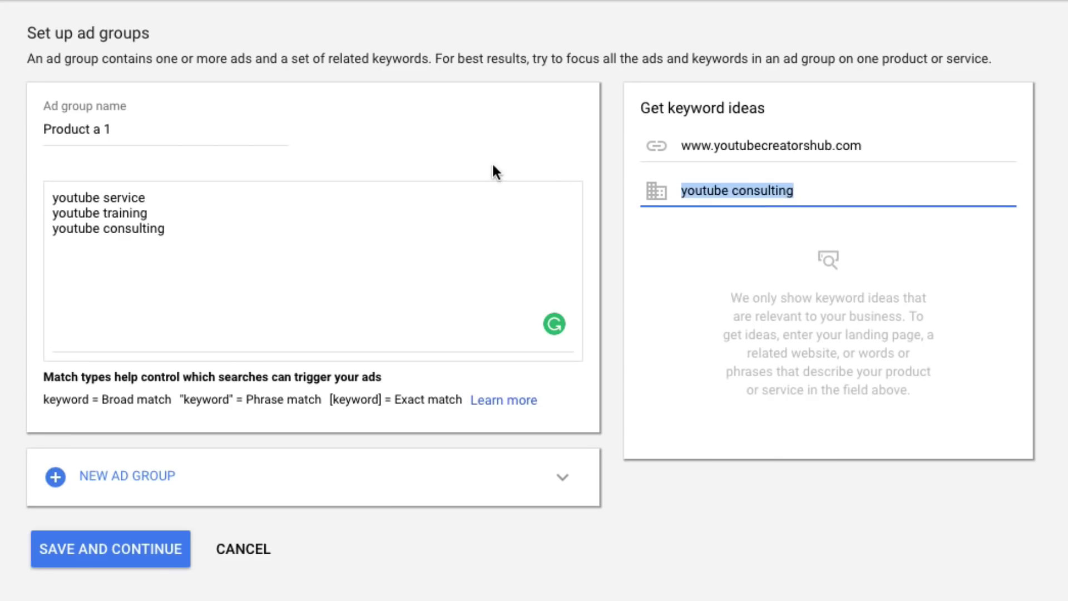
{"action": "type", "text": "bracelet"}
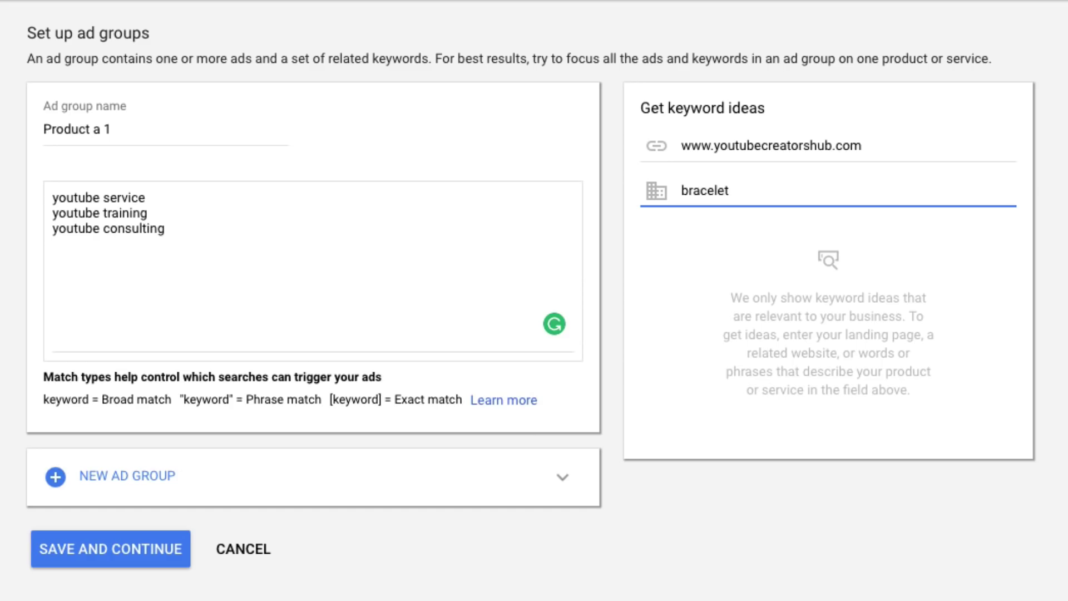
{"action": "left_click", "coordinate": [792, 366]}
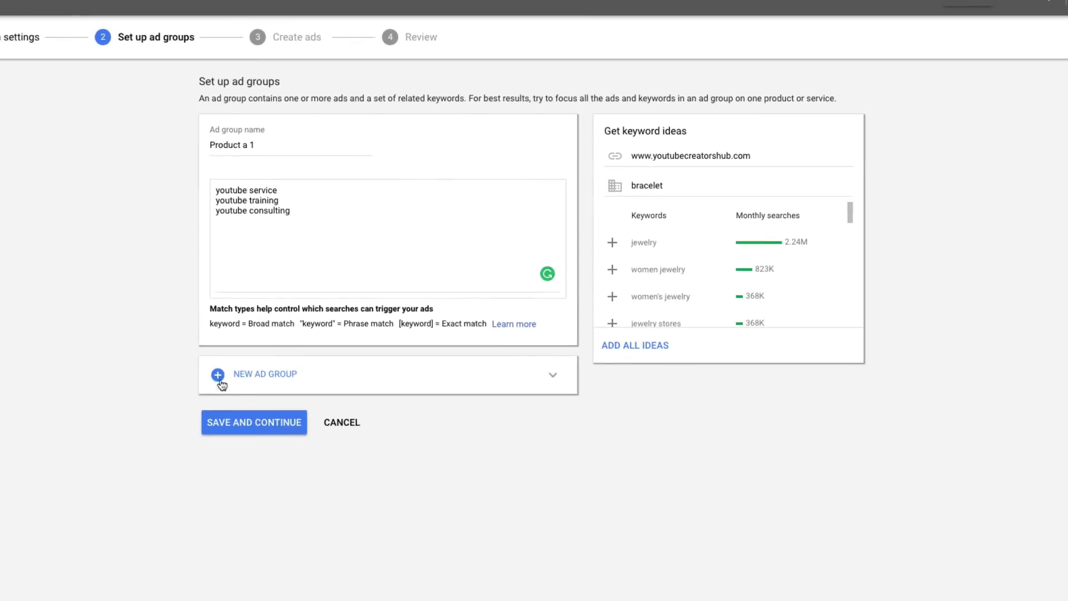
{"action": "left_click", "coordinate": [219, 377]}
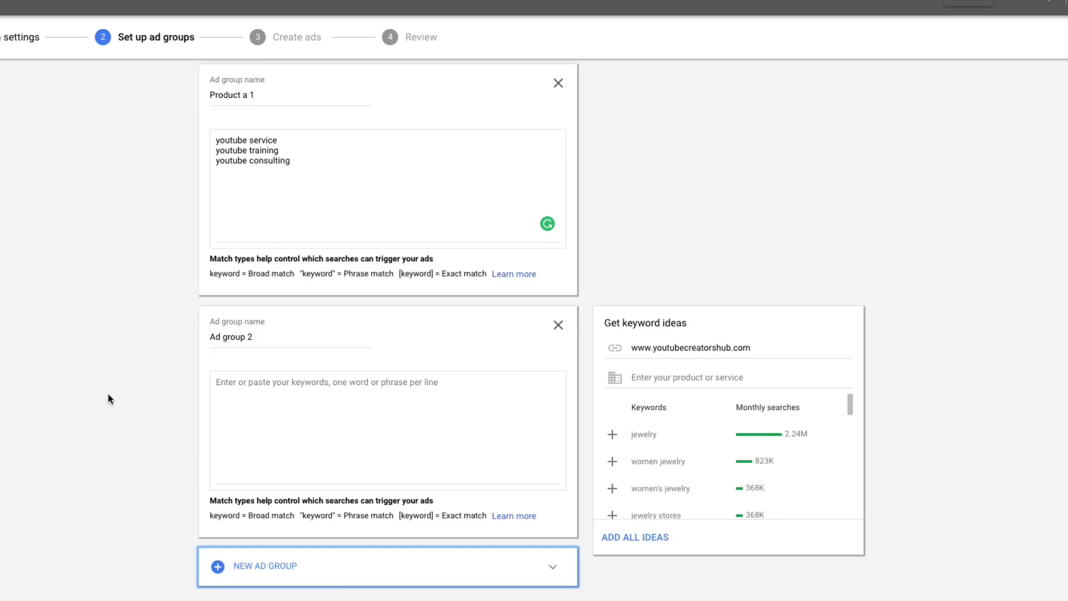
{"action": "left_click", "coordinate": [275, 426]}
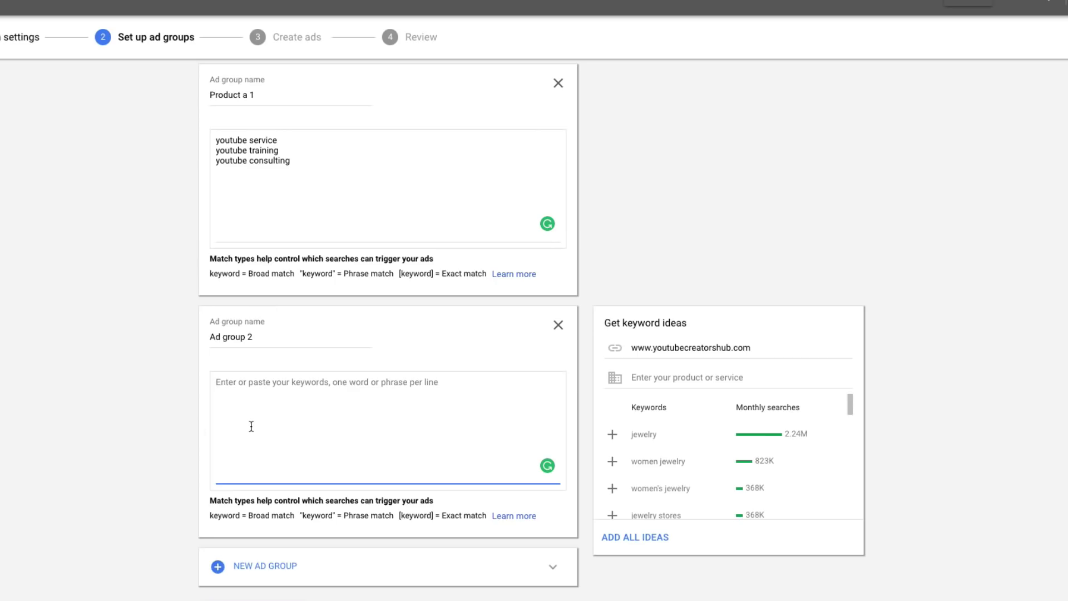
{"action": "left_click", "coordinate": [558, 326]}
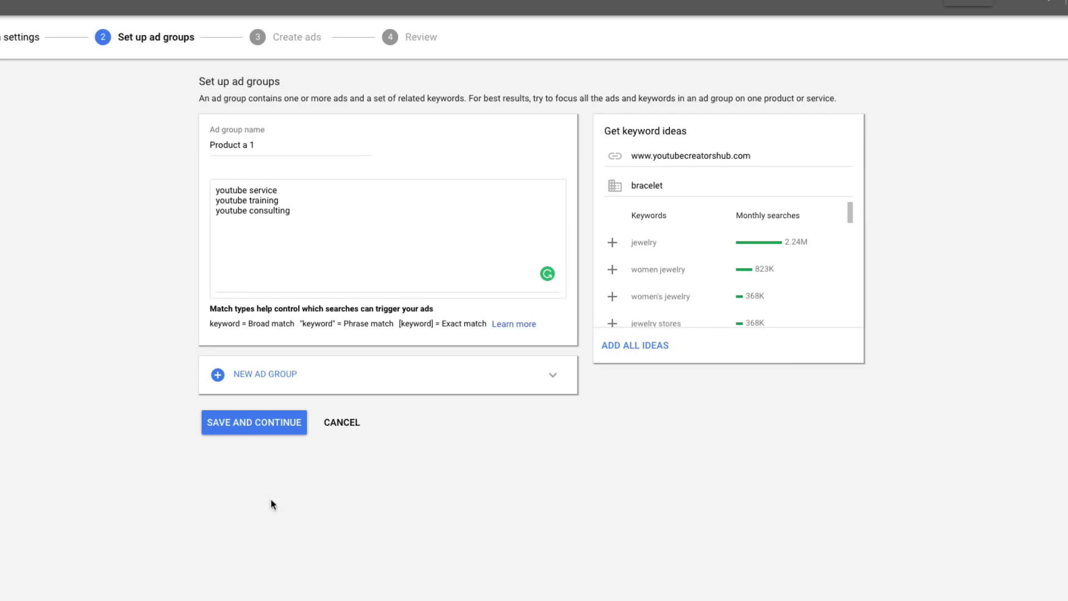
{"action": "left_click", "coordinate": [238, 428]}
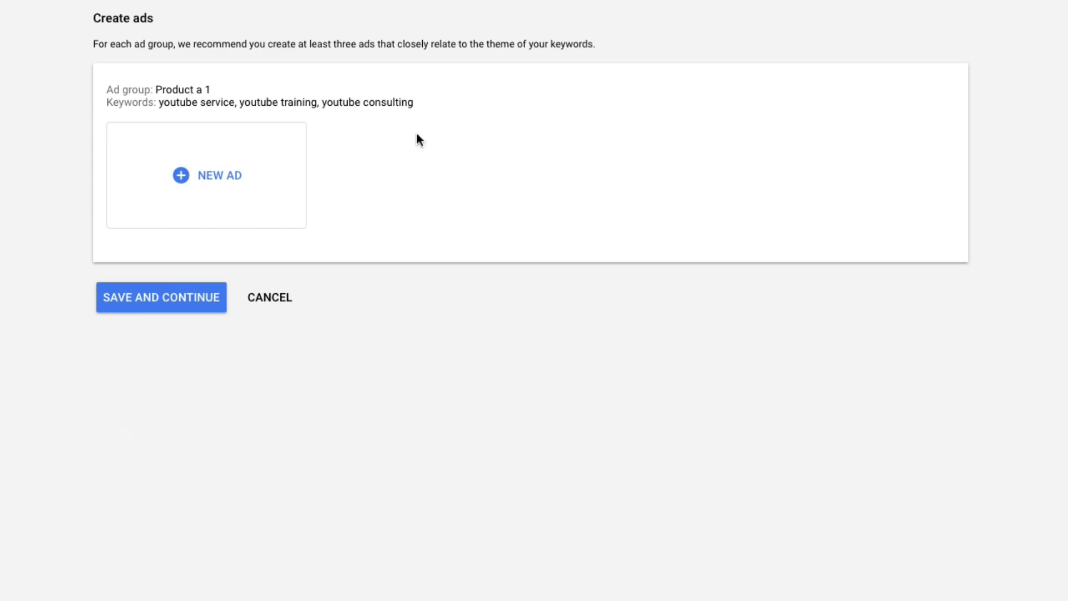
{"action": "left_click", "coordinate": [203, 178]}
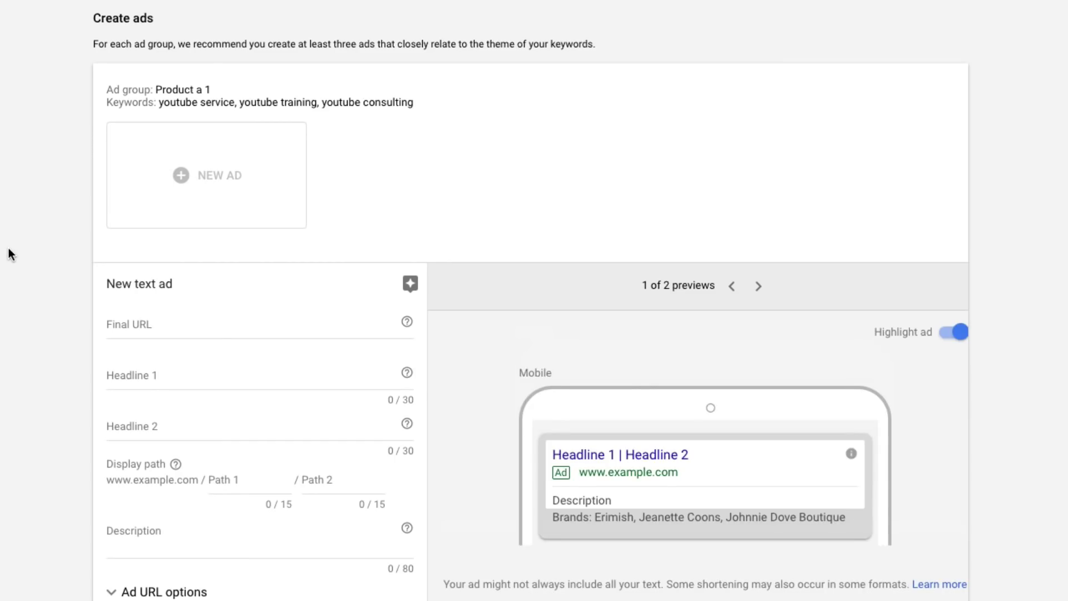
{"action": "left_click", "coordinate": [130, 325]}
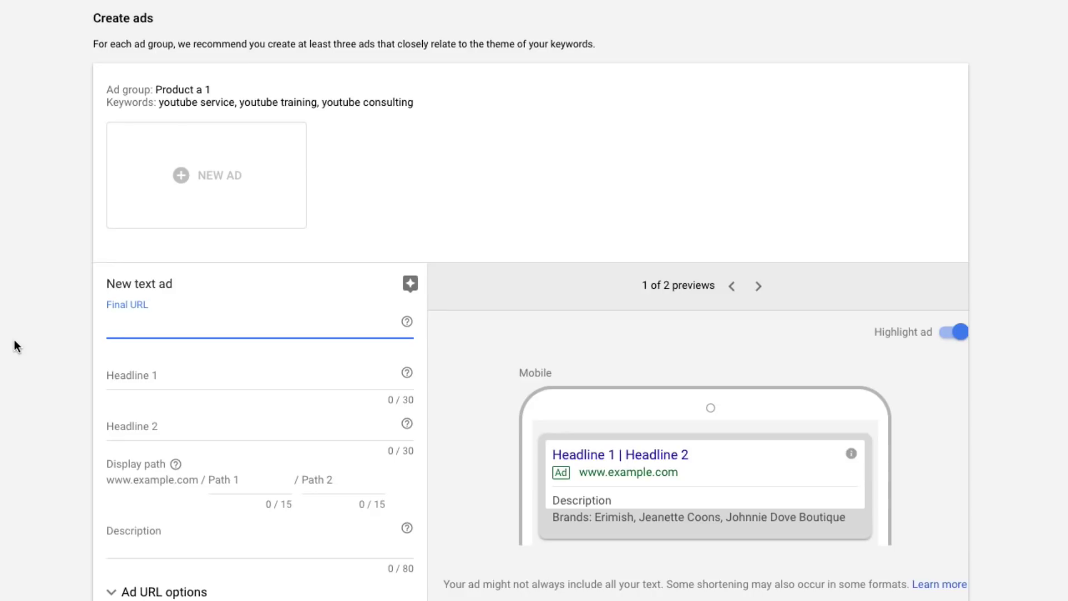
{"action": "type", "text": "www.youtubecreatorshub"}
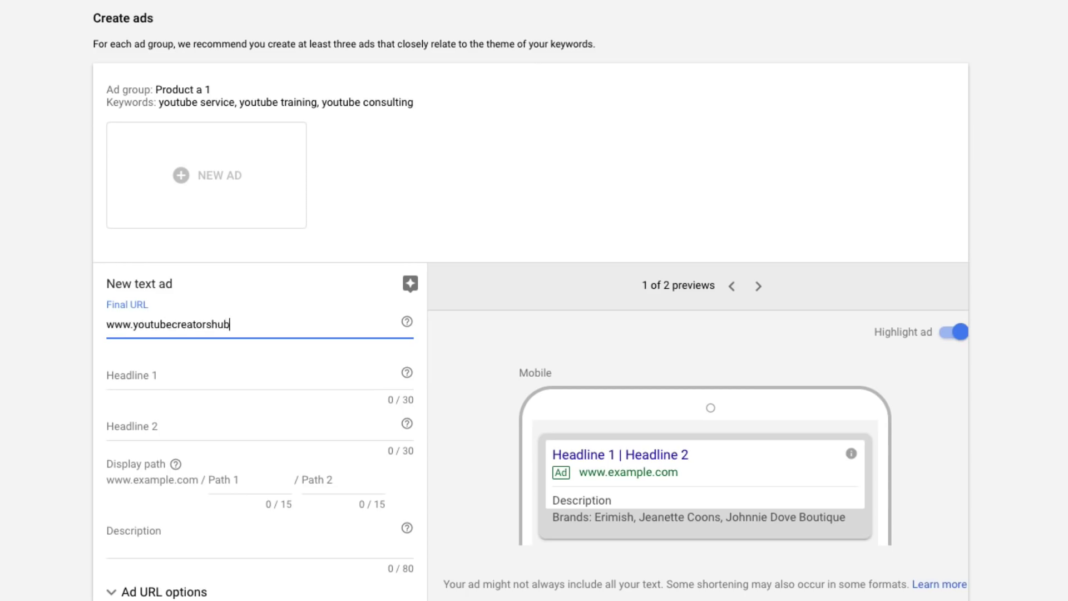
{"action": "type", "text": ".com/consulting"}
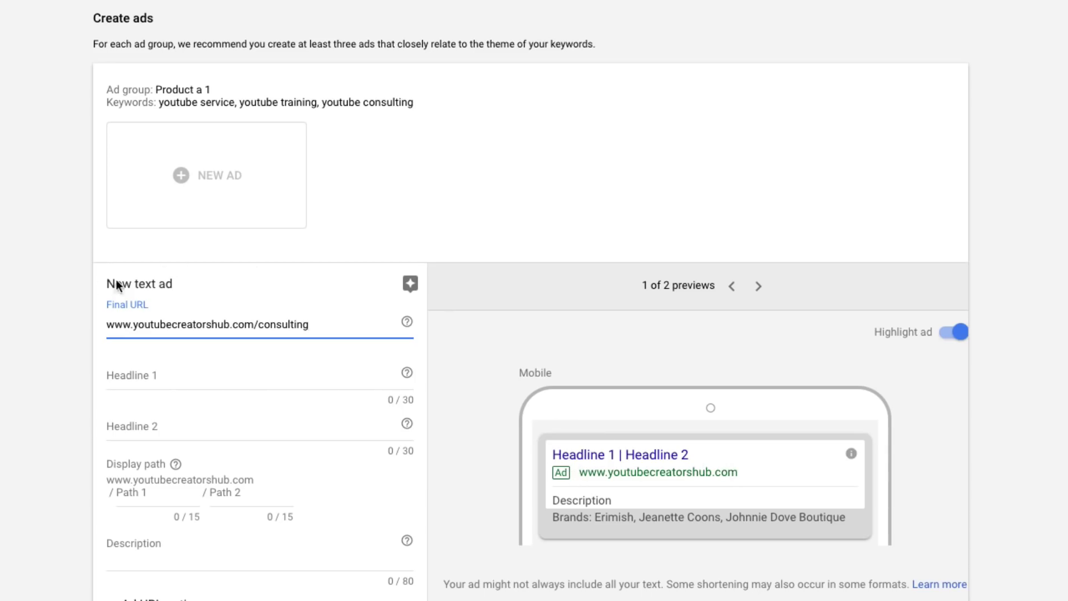
Step: Set the text ad's Headline 1 to "CLICK HERE NOW" and Headline 2 to "CLICK MAGIC"
{"action": "left_click", "coordinate": [117, 372]}
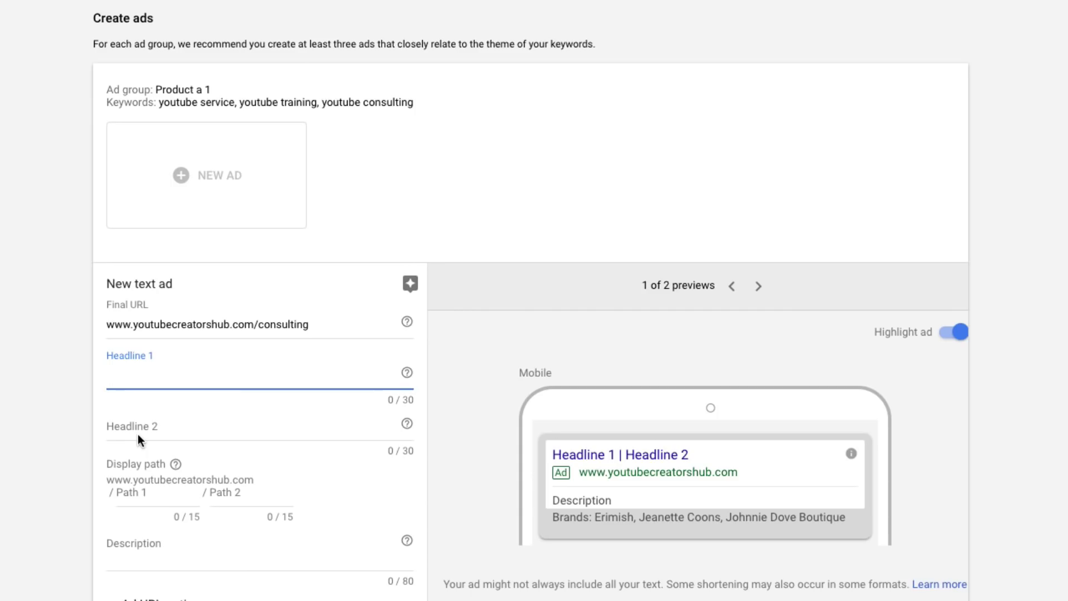
{"action": "type", "text": "CLICK"}
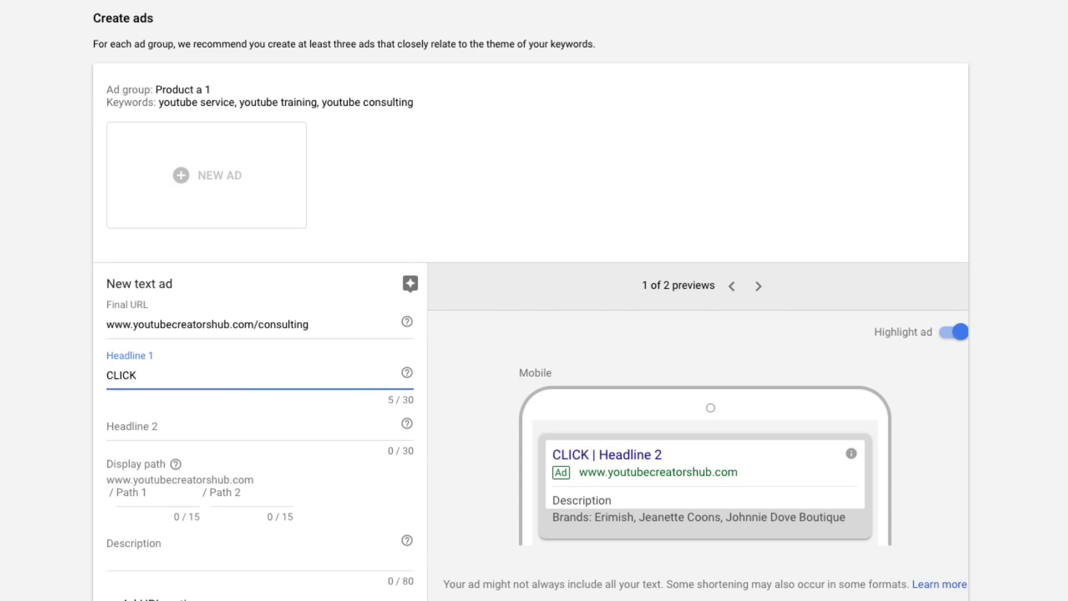
{"action": "type", "text": " HERE NOW"}
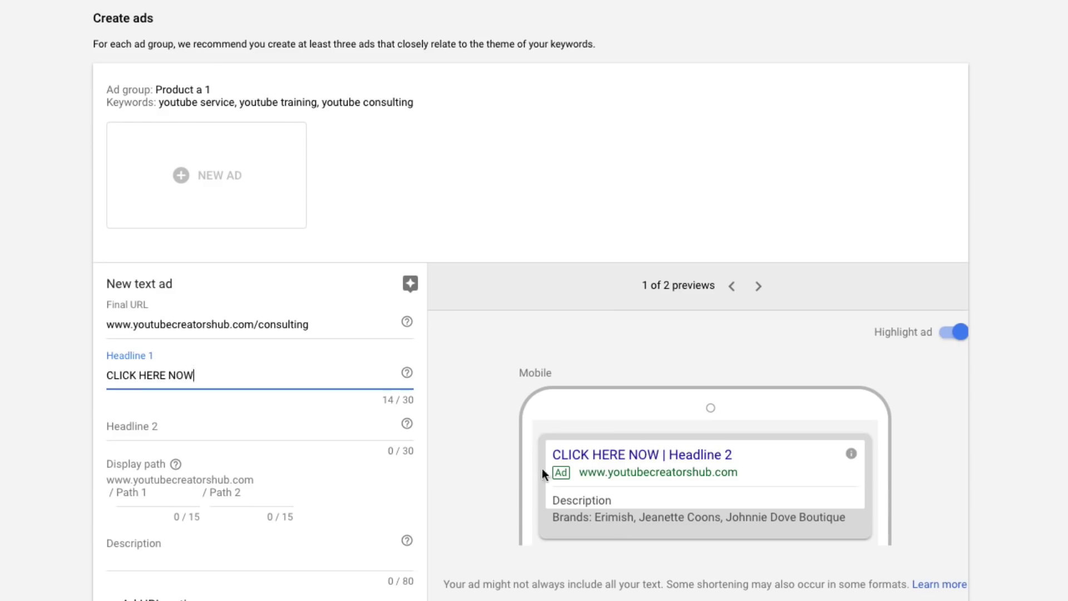
{"action": "left_click", "coordinate": [142, 430]}
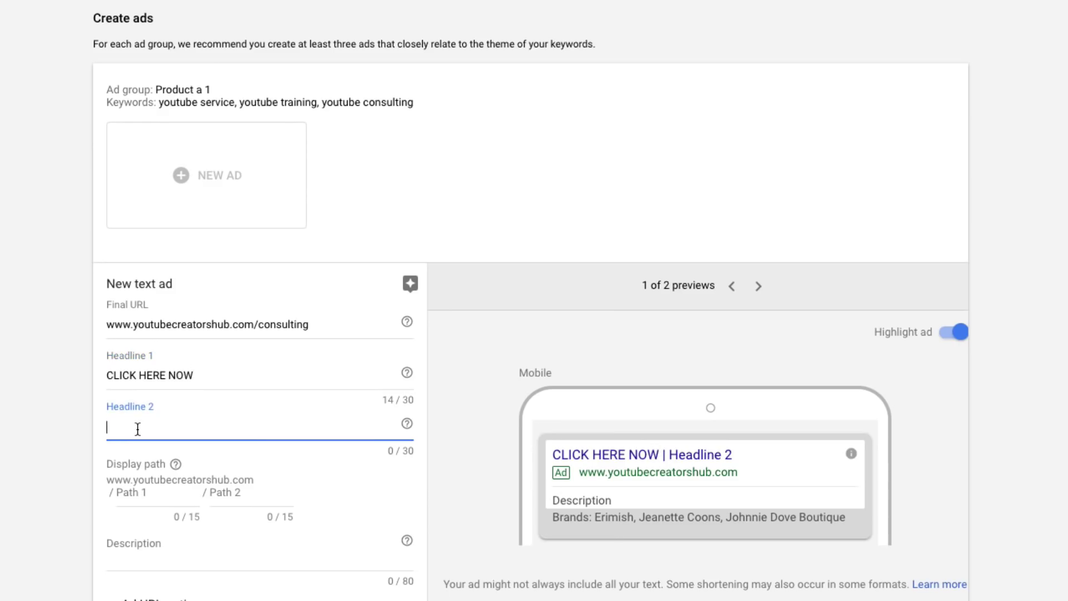
{"action": "type", "text": "CLIC"}
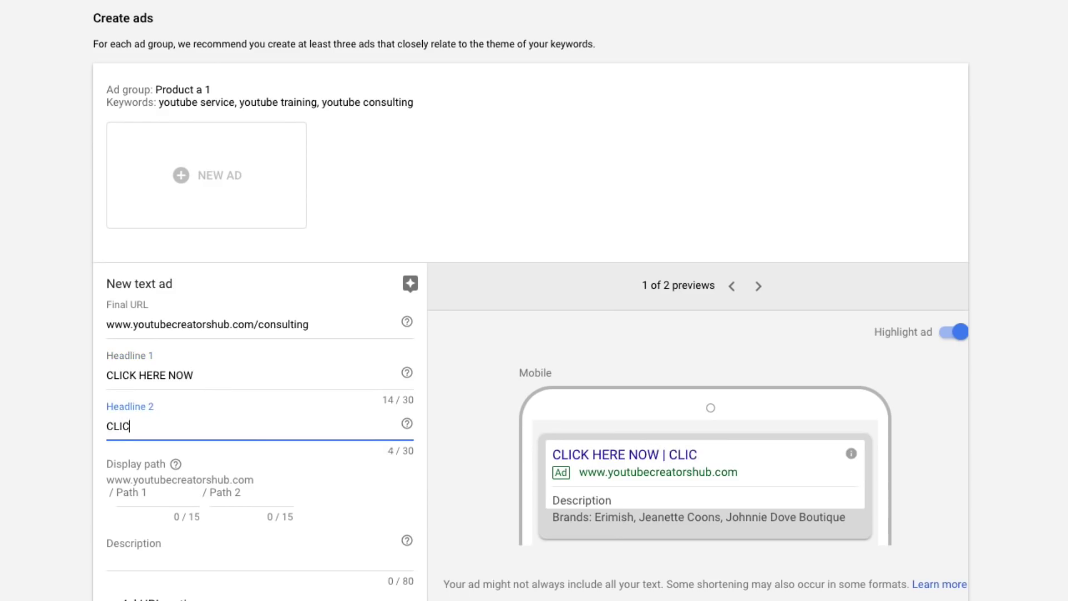
{"action": "type", "text": "K MAGIC"}
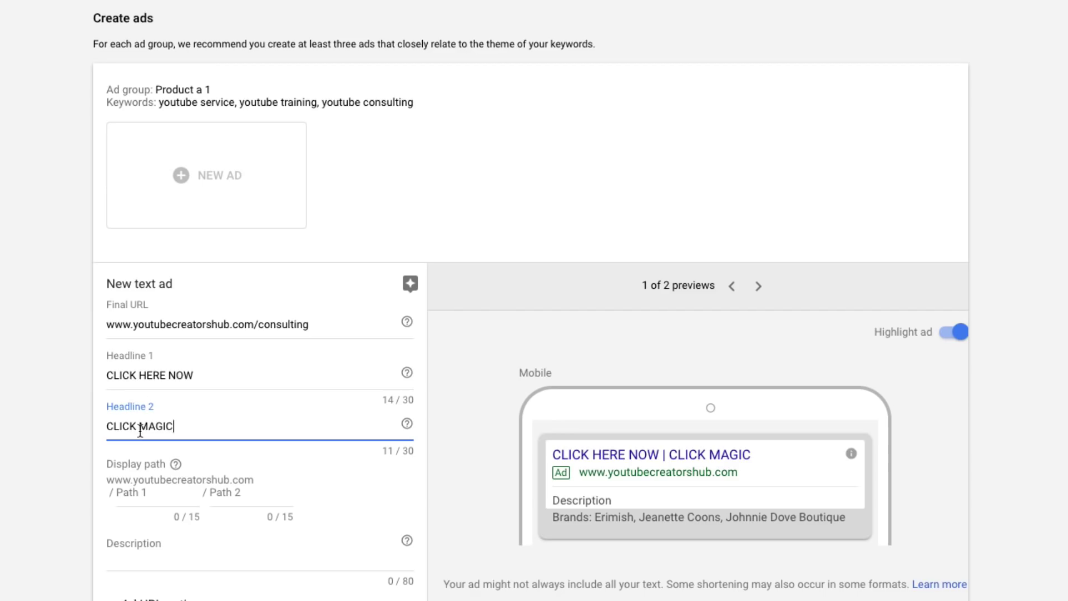
{"action": "left_click_drag", "start_coordinate": [184, 428], "coordinate": [108, 407]}
{"action": "left_click_drag", "start_coordinate": [196, 373], "coordinate": [106, 373]}
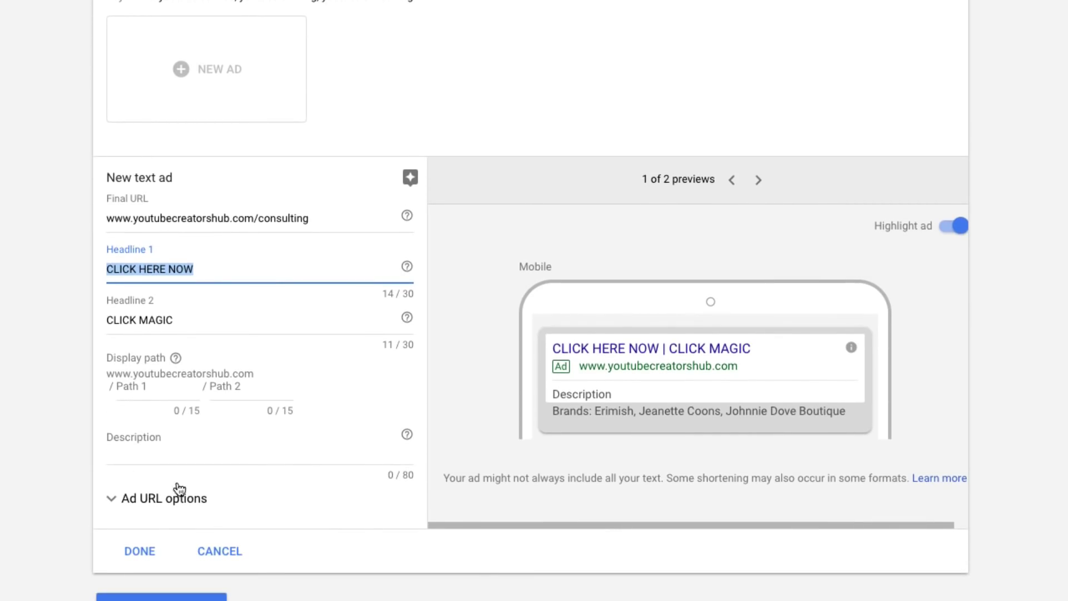
Step: Set the text ad's description to "FREE SHIPPING/ HUGE BLOWOUT SALE", leaving the display path empty
{"action": "left_click", "coordinate": [155, 371]}
{"action": "mouse_move", "coordinate": [172, 363]}
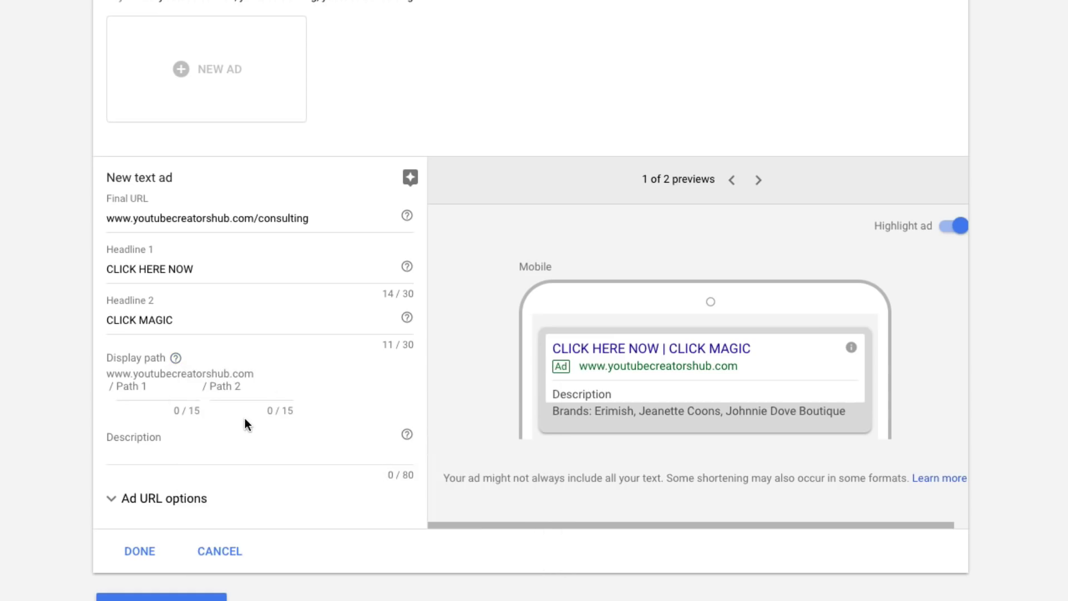
{"action": "left_click", "coordinate": [154, 396]}
{"action": "left_click", "coordinate": [147, 448]}
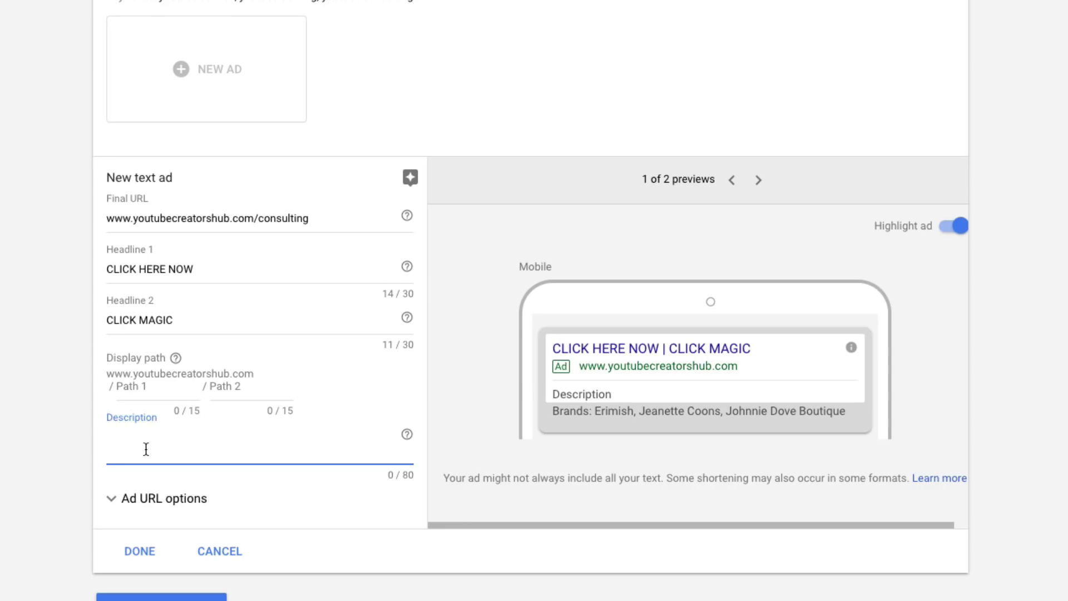
{"action": "type", "text": "FREE SHIPPING/"}
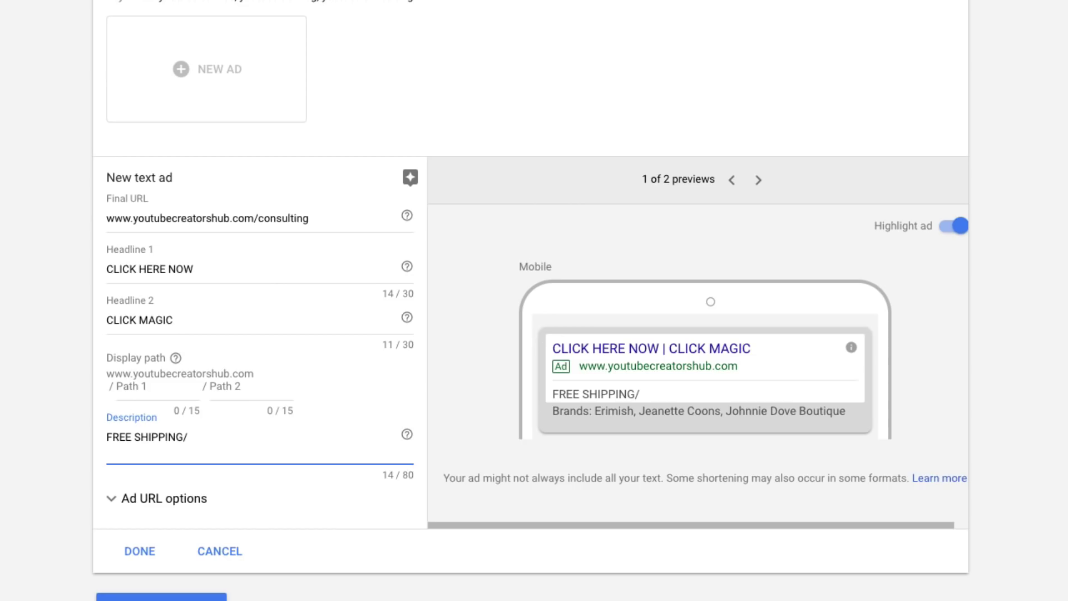
{"action": "type", "text": " HUGE BLOWOUT SALE"}
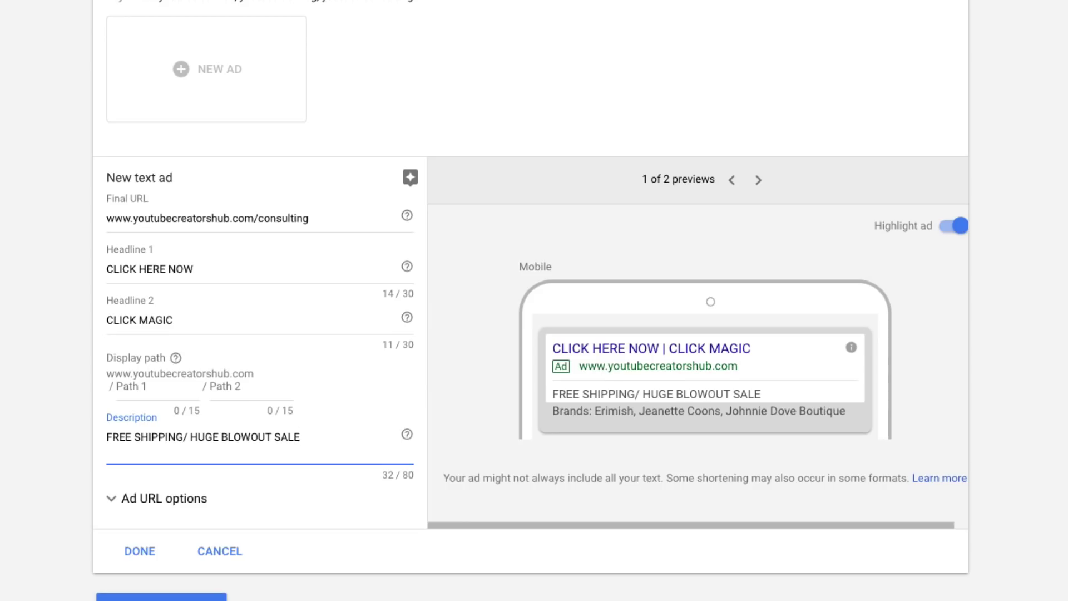
Step: Look over the text ad's additional URL options without filling them in, and finish the ad
{"action": "scroll", "coordinate": [307, 404], "scroll_direction": "down", "scroll_amount": 1}
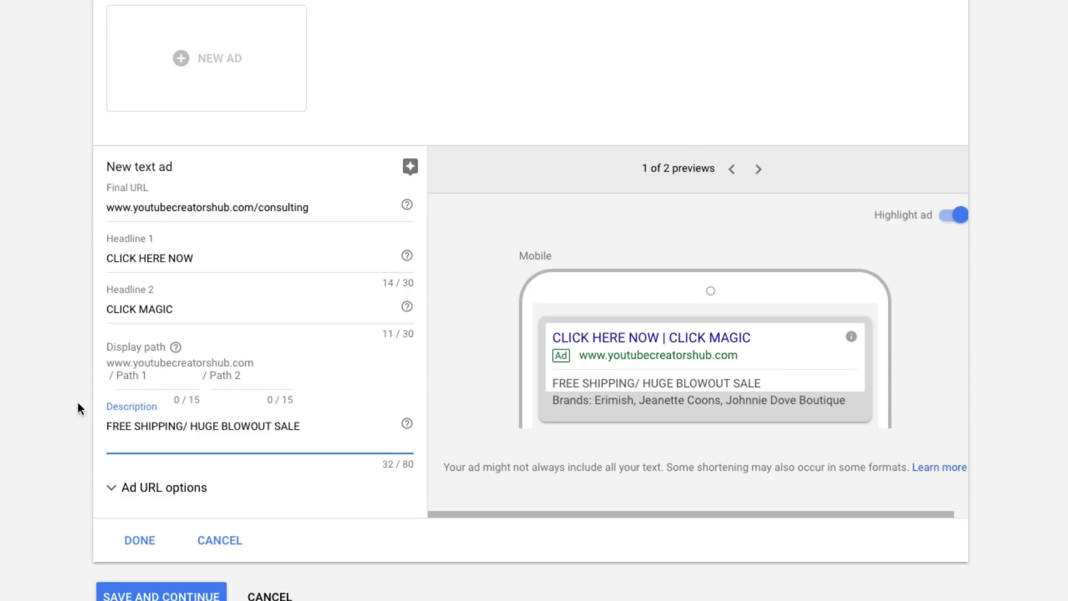
{"action": "scroll", "coordinate": [78, 418], "scroll_direction": "down", "scroll_amount": 1}
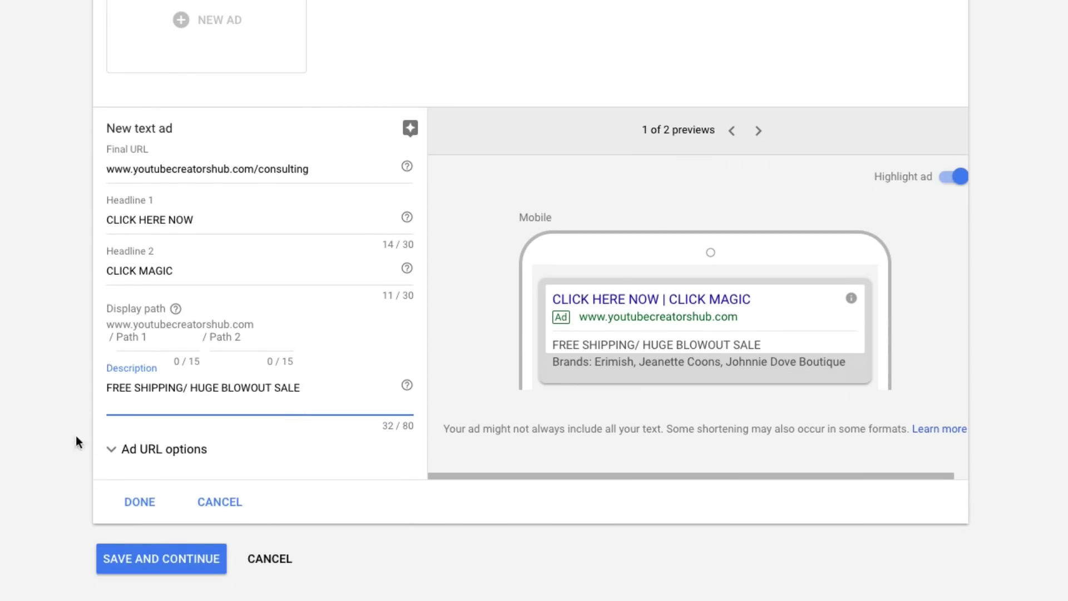
{"action": "left_click", "coordinate": [113, 450]}
{"action": "scroll", "coordinate": [197, 462], "scroll_direction": "down", "scroll_amount": 4}
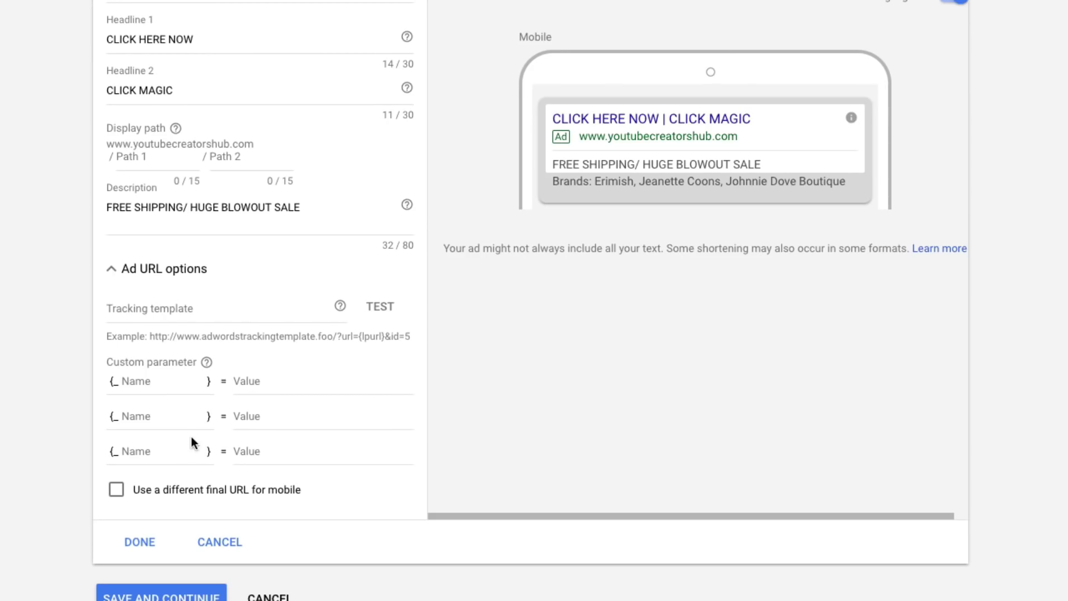
{"action": "scroll", "coordinate": [192, 437], "scroll_direction": "down", "scroll_amount": 1}
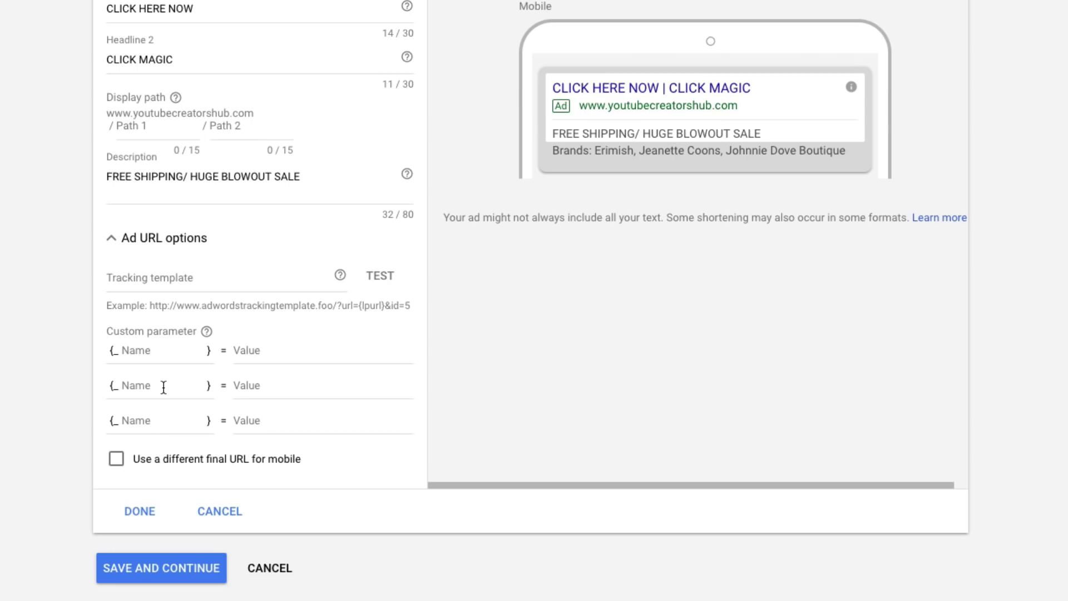
{"action": "left_click", "coordinate": [106, 238]}
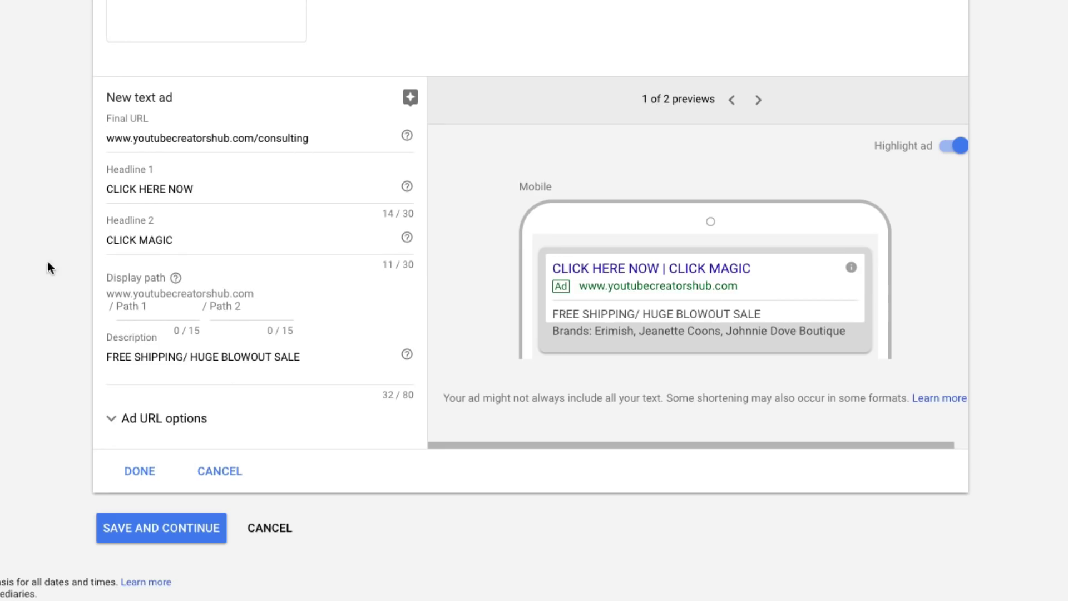
{"action": "scroll", "coordinate": [311, 253], "scroll_direction": "up", "scroll_amount": 1}
{"action": "scroll", "coordinate": [310, 254], "scroll_direction": "up", "scroll_amount": 3}
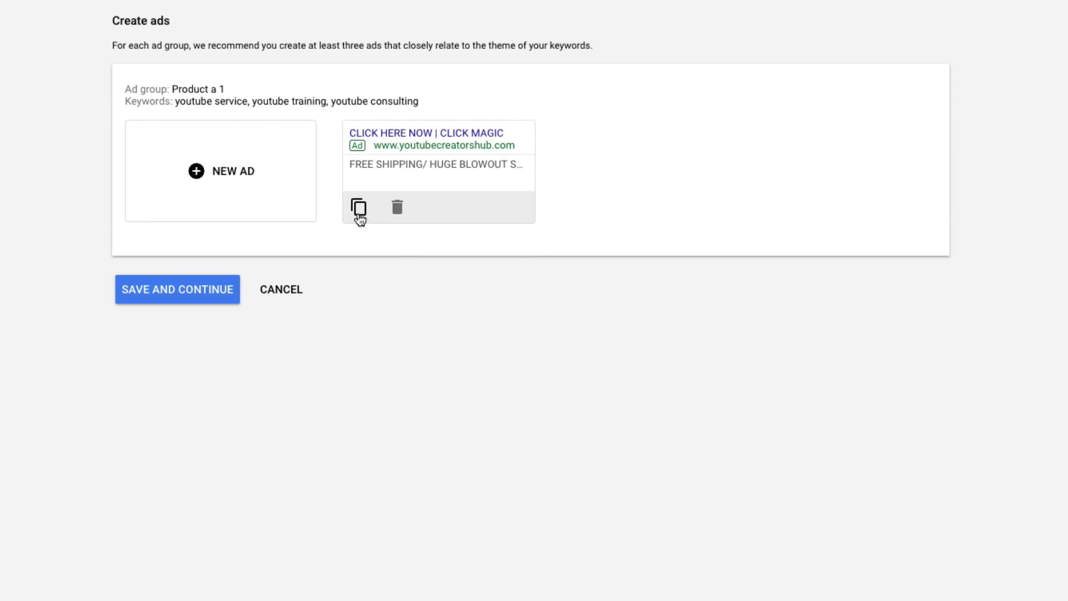
Step: Duplicate the finished text ad and delete one of the two copies
{"action": "left_click", "coordinate": [358, 209]}
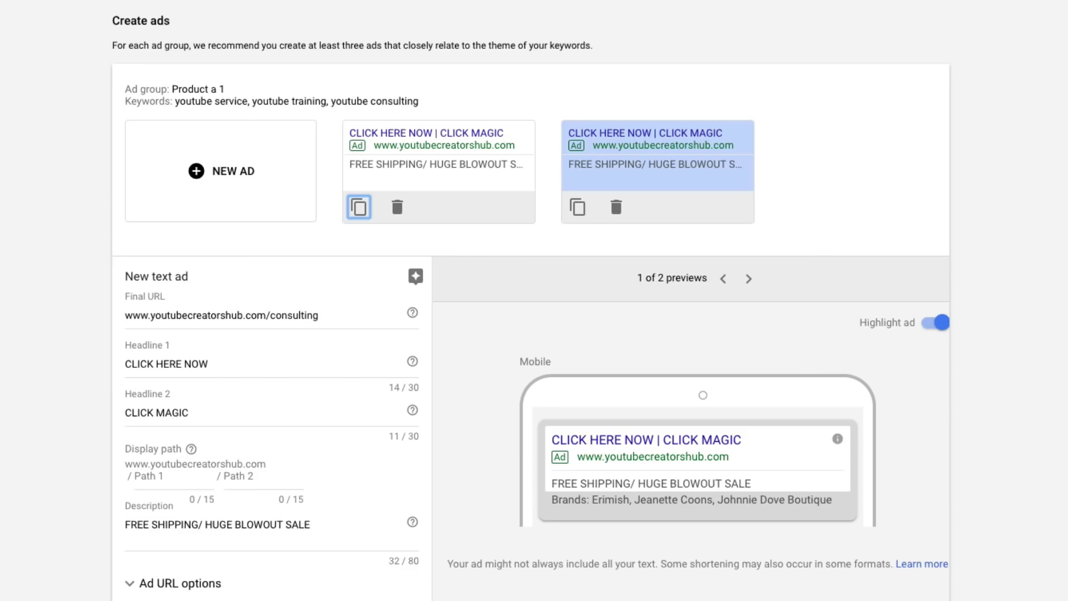
{"action": "left_click", "coordinate": [398, 207]}
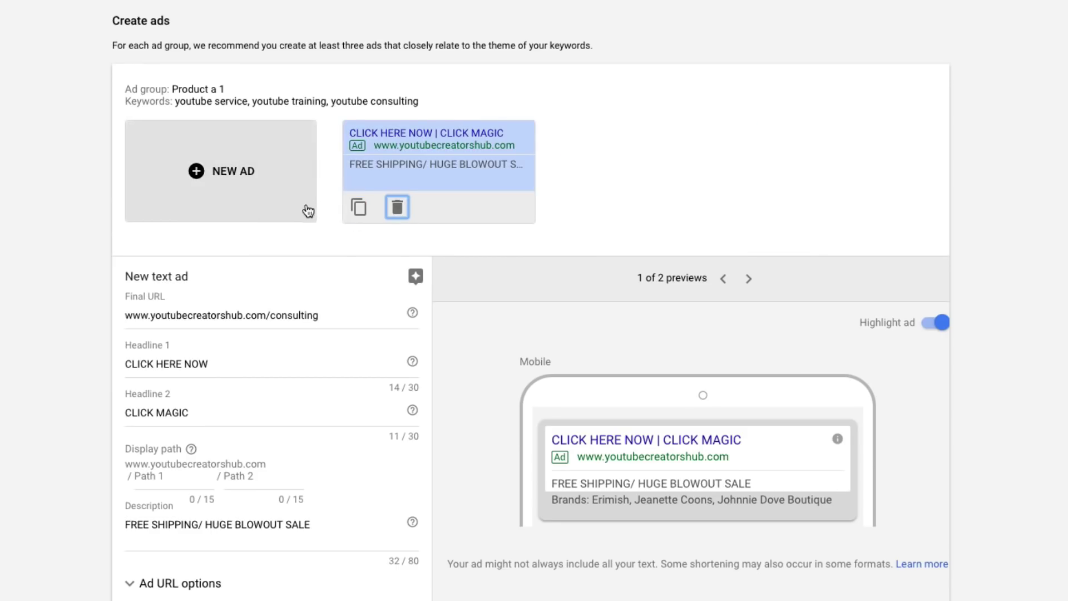
{"action": "left_click", "coordinate": [225, 172]}
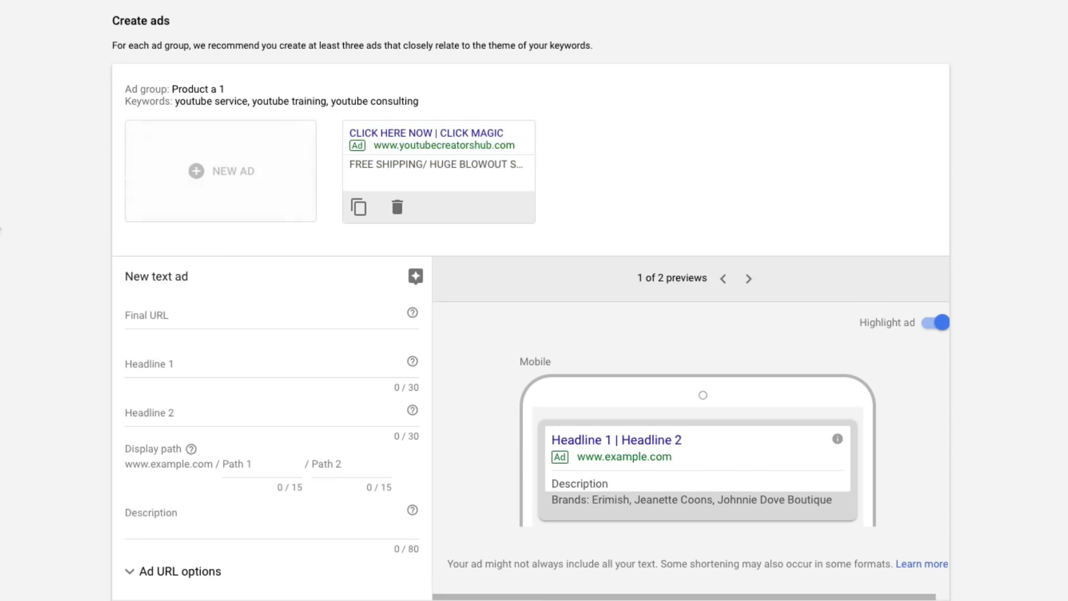
{"action": "scroll", "coordinate": [63, 512], "scroll_direction": "down", "scroll_amount": 1}
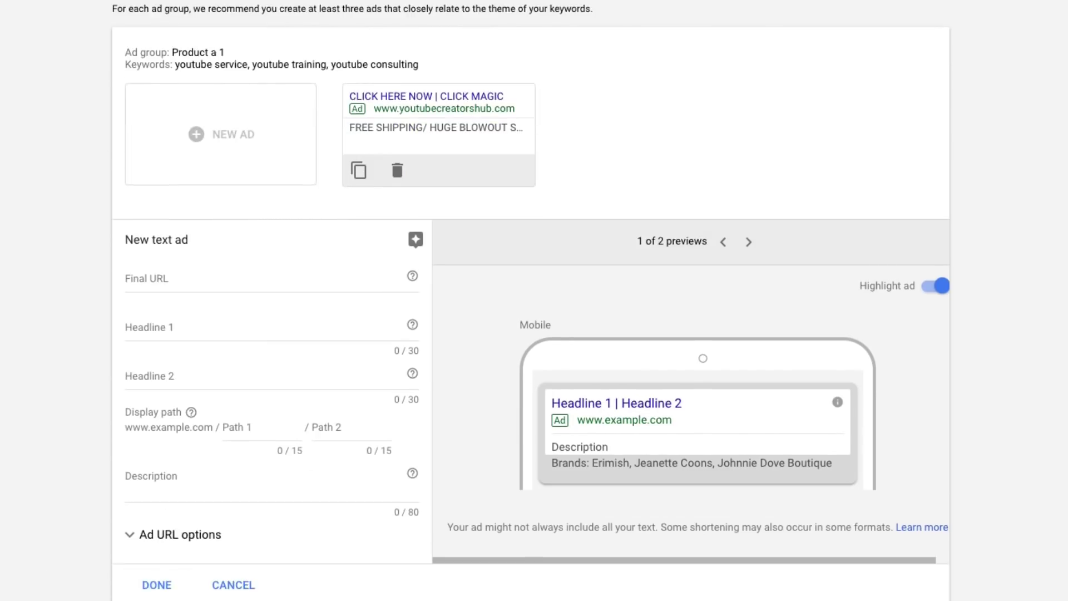
{"action": "left_click", "coordinate": [234, 586]}
Step: Save the created ad and review the campaign's dates, location and language in the settings summary
{"action": "left_click", "coordinate": [171, 303]}
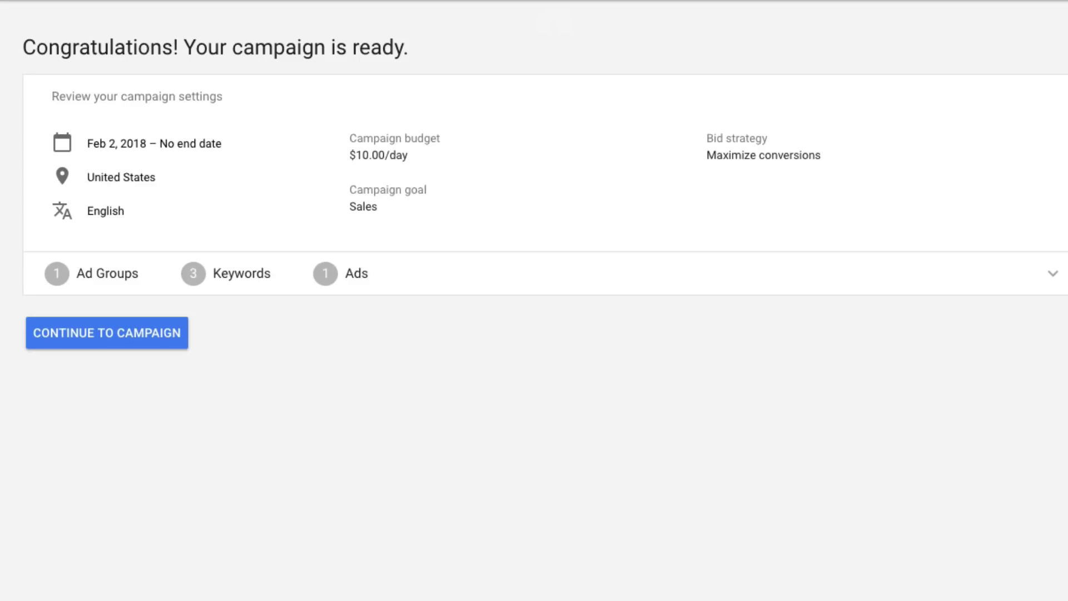
{"action": "left_click_drag", "start_coordinate": [55, 139], "coordinate": [230, 156]}
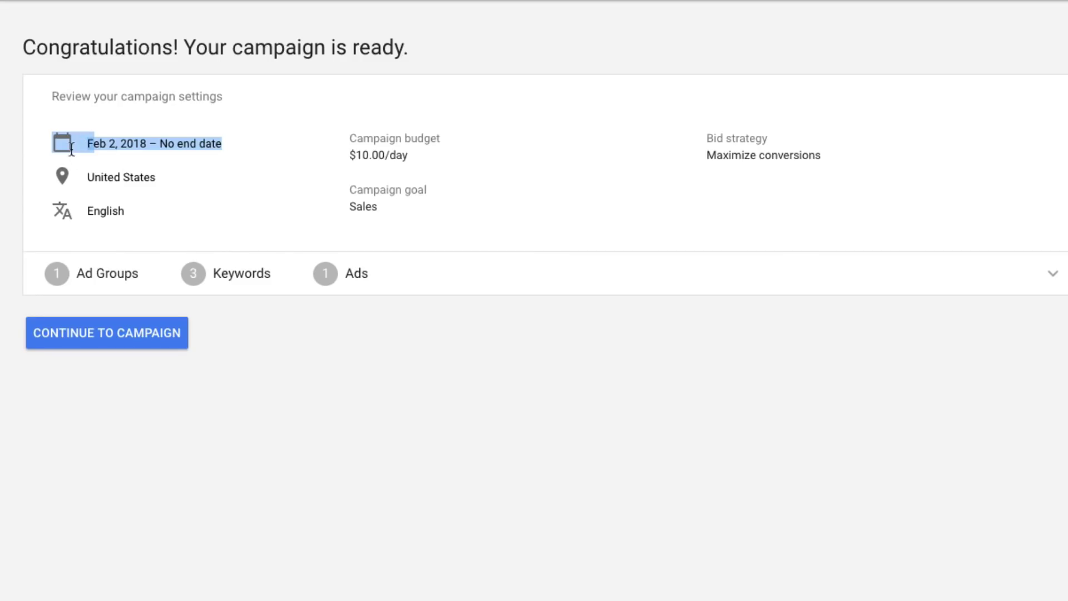
{"action": "left_click", "coordinate": [186, 187]}
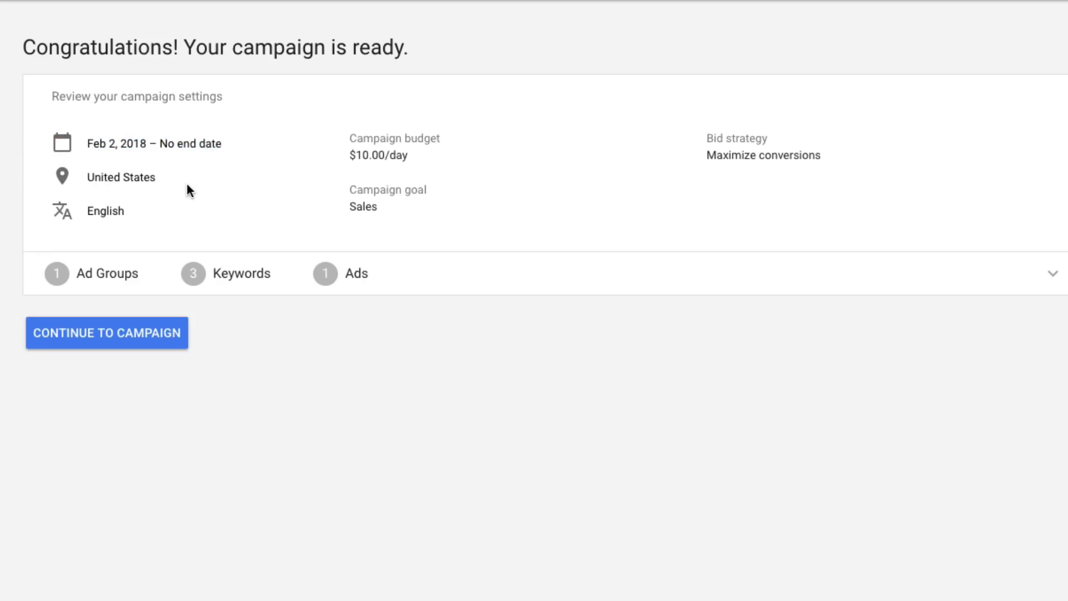
{"action": "left_click_drag", "start_coordinate": [171, 177], "coordinate": [62, 176]}
{"action": "left_click_drag", "start_coordinate": [146, 215], "coordinate": [33, 213]}
{"action": "left_click", "coordinate": [12, 239]}
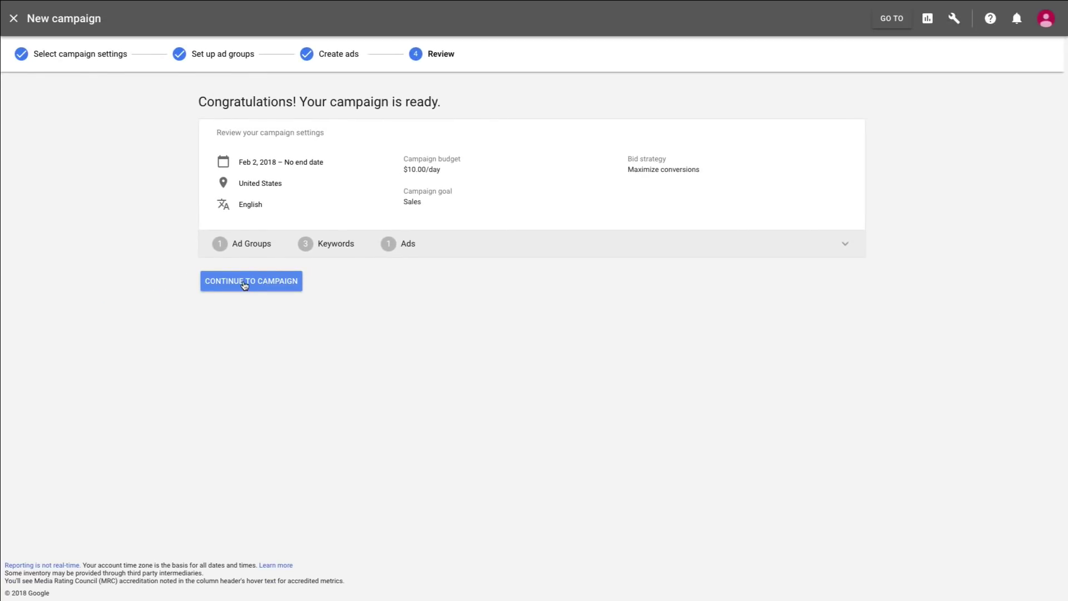
Step: Continue to the new campaign and open the overview of its ad group Product a 1
{"action": "left_click", "coordinate": [245, 281]}
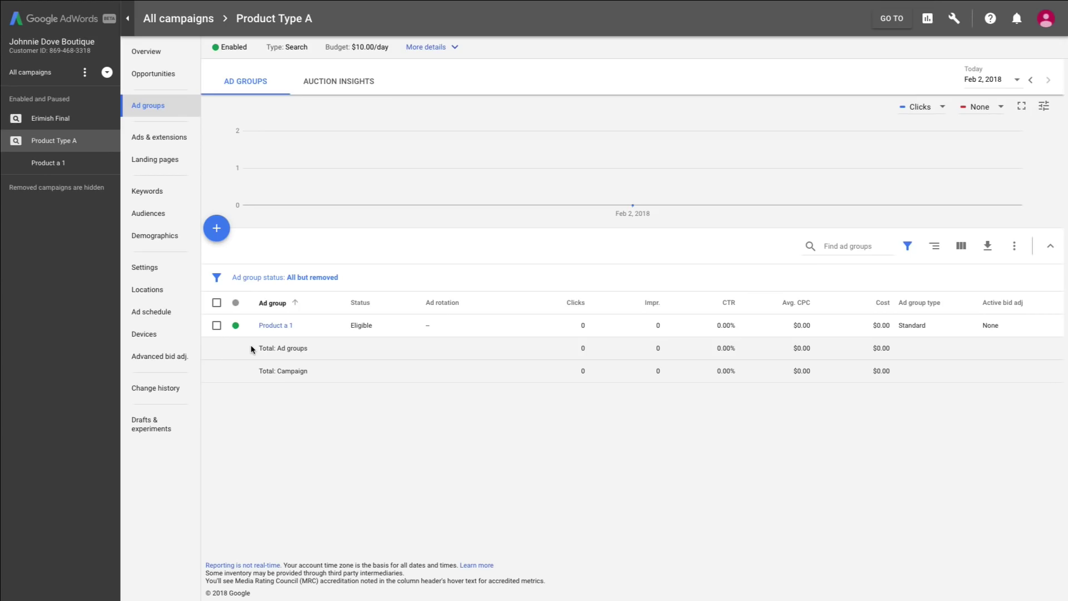
{"action": "left_click", "coordinate": [278, 327]}
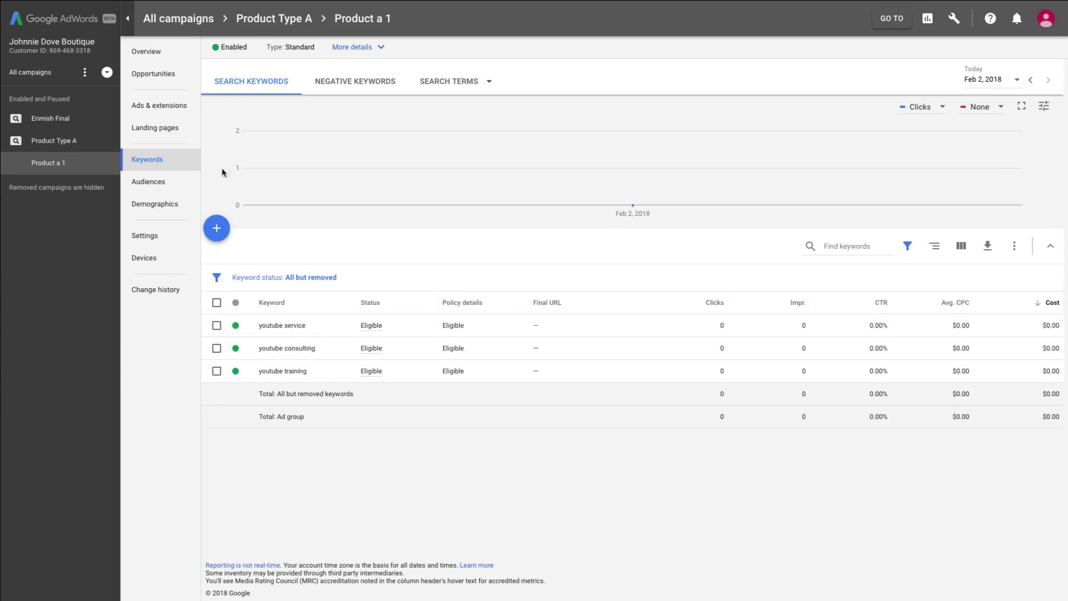
{"action": "left_click", "coordinate": [157, 51]}
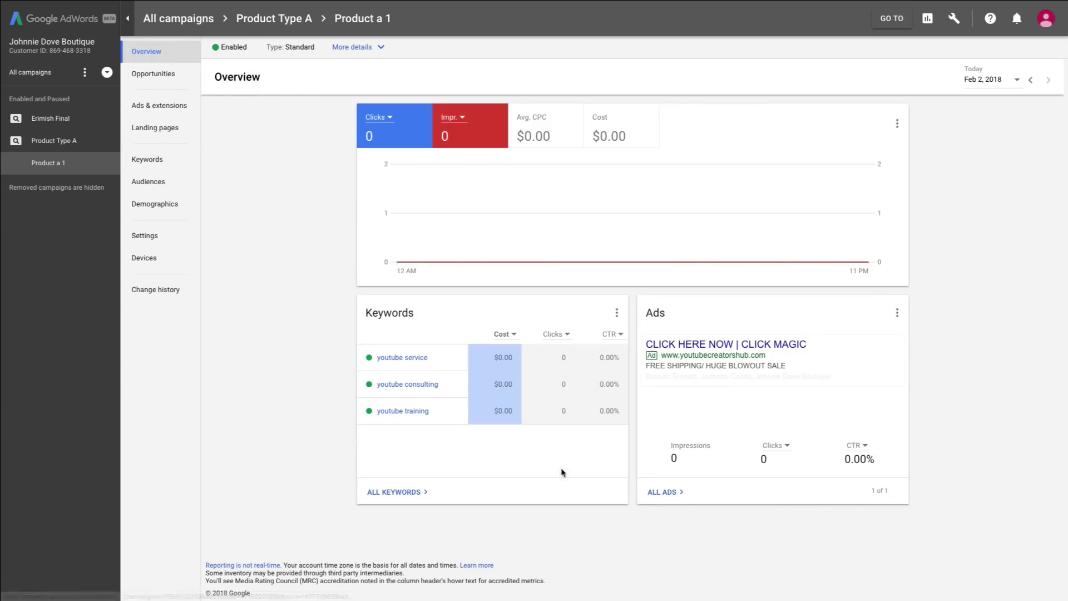